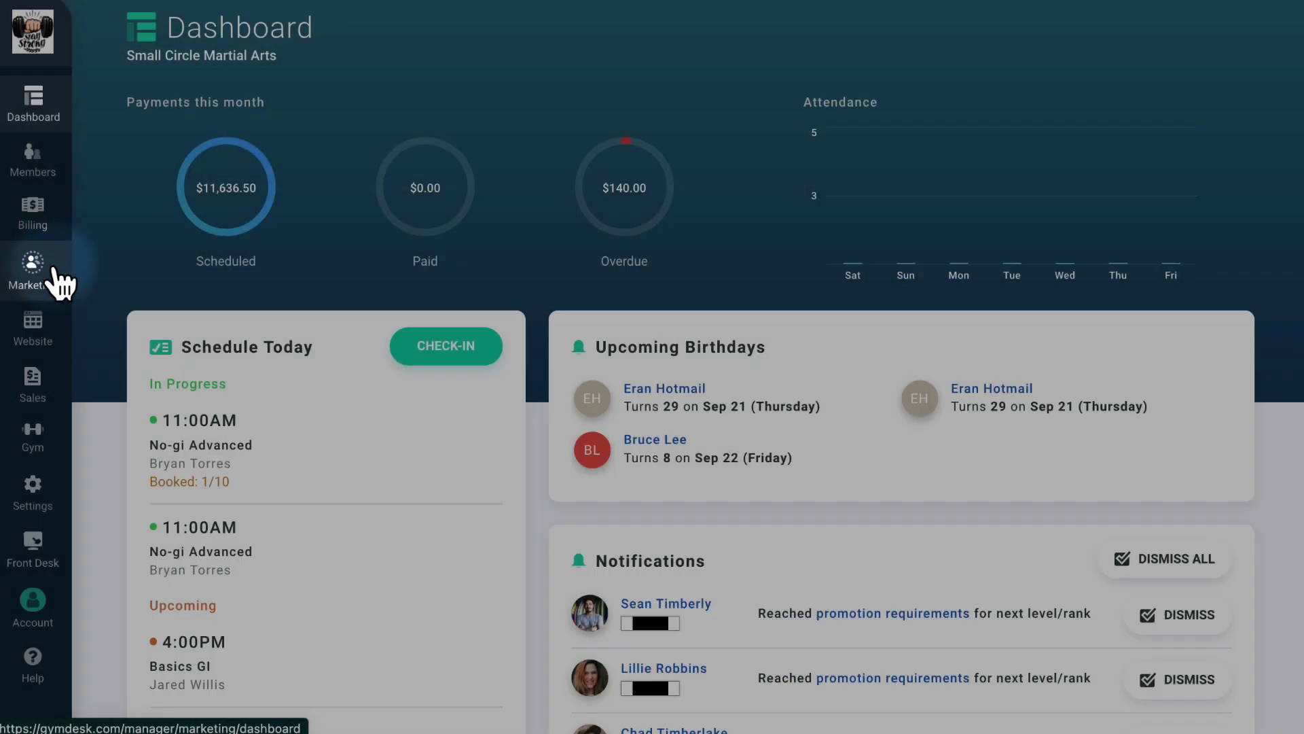
- Go to Marketing to see the lead generation charts and acquisition funnel
left_click(34, 270)
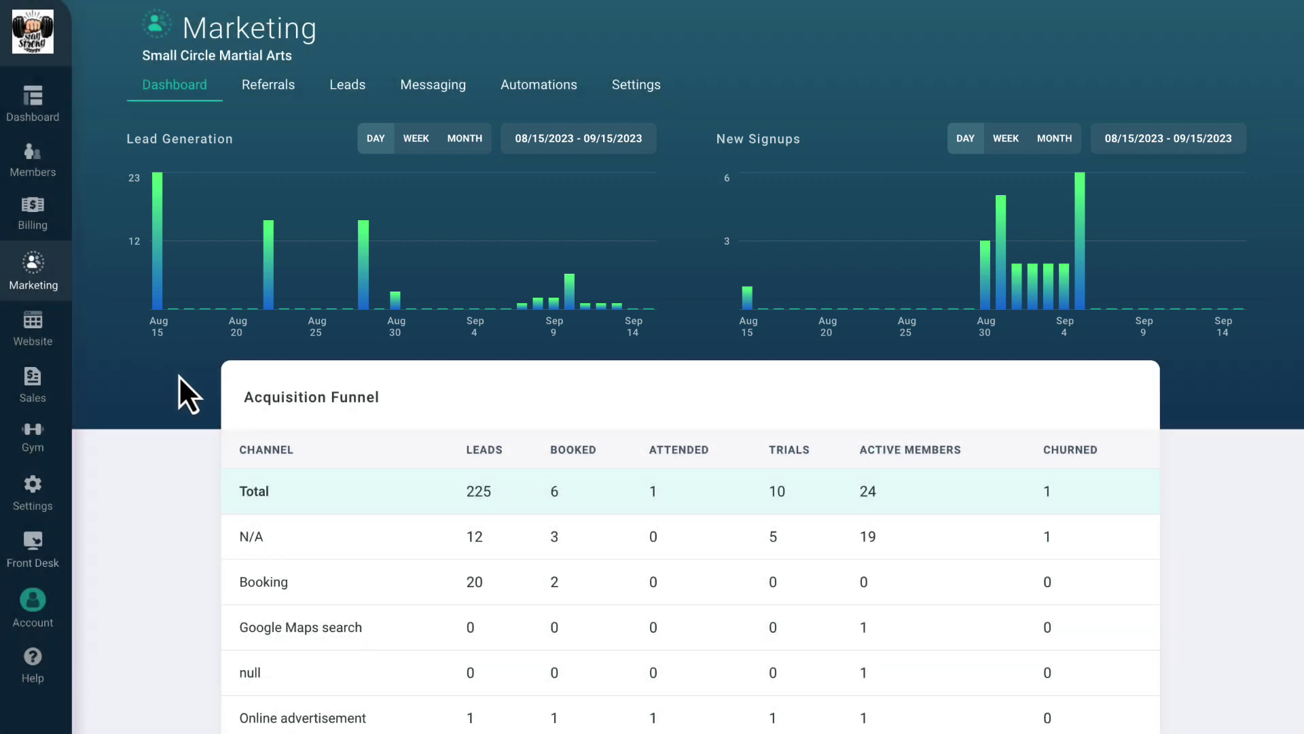
scroll(178, 376, "down", 3)
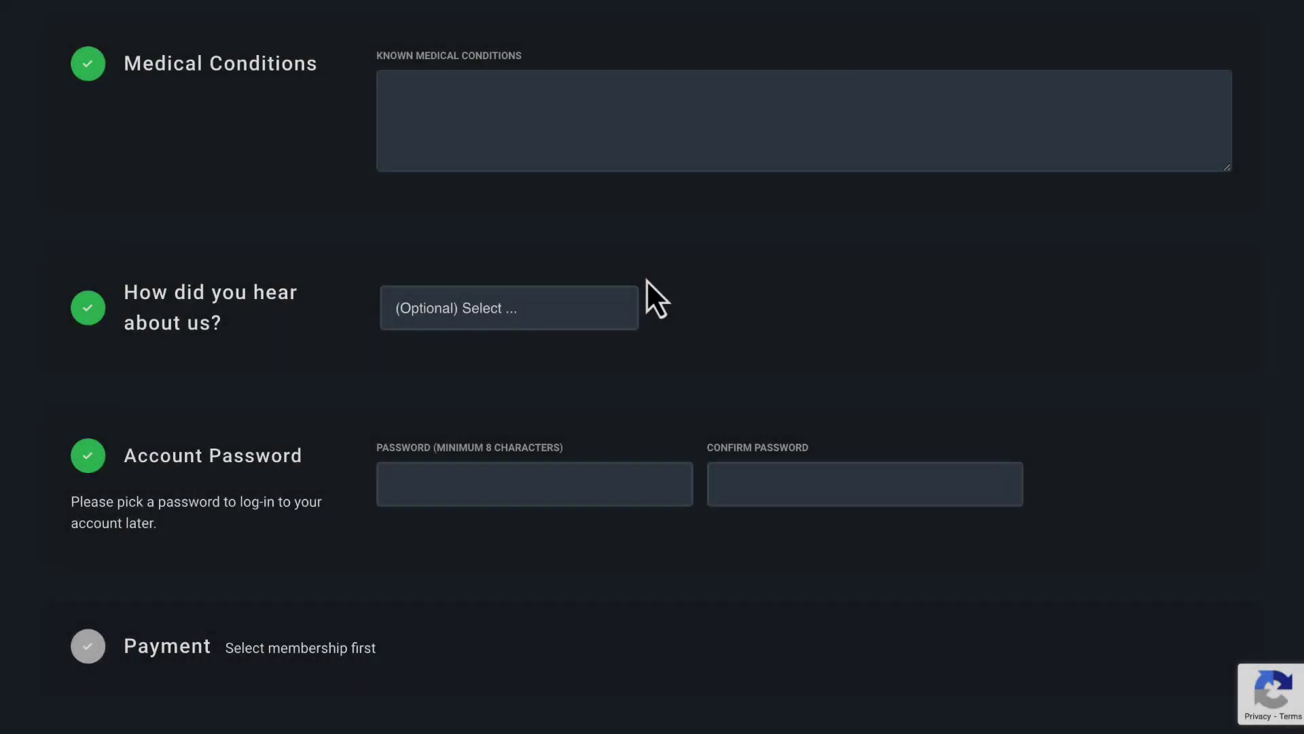
- Preview the 'How did you hear about us?' choices, then add a new blank acquisition source
left_click(587, 307)
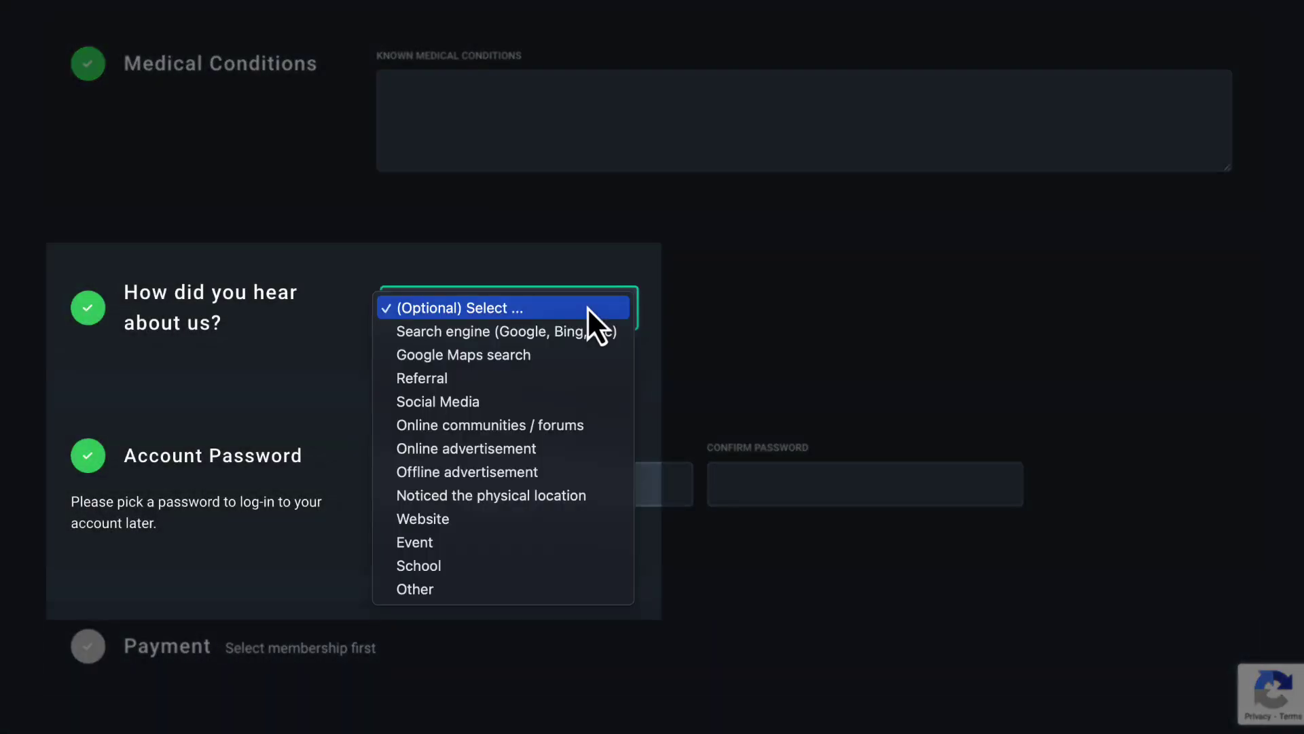
left_click(587, 307)
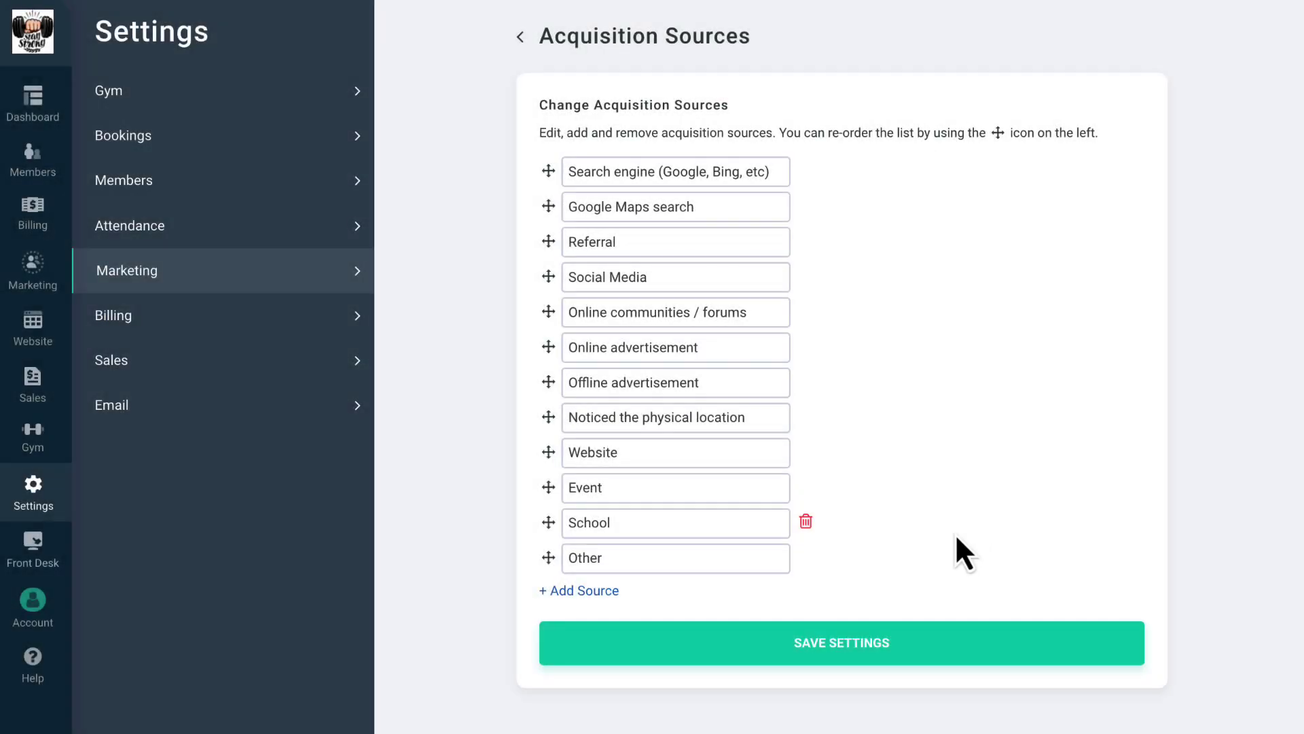
left_click(611, 597)
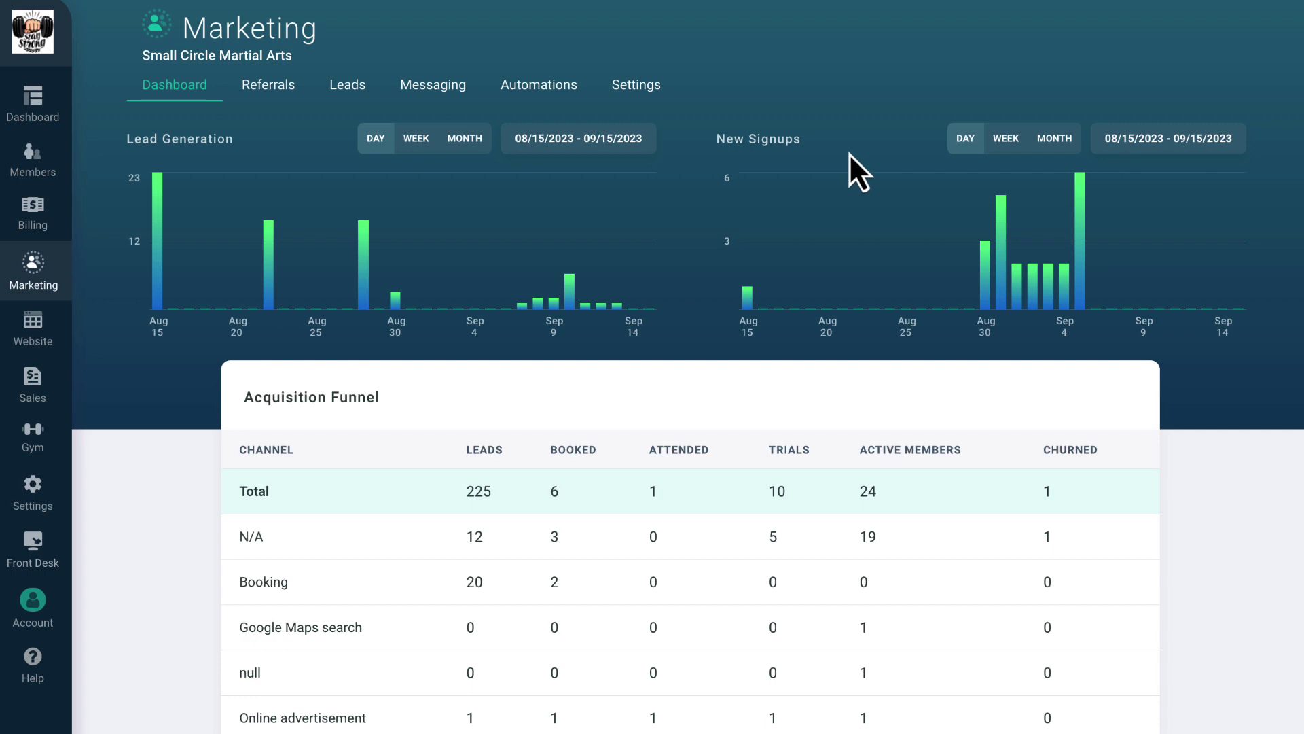
- Set the Lead Generation date range to September 1–14, 2023
left_click(568, 138)
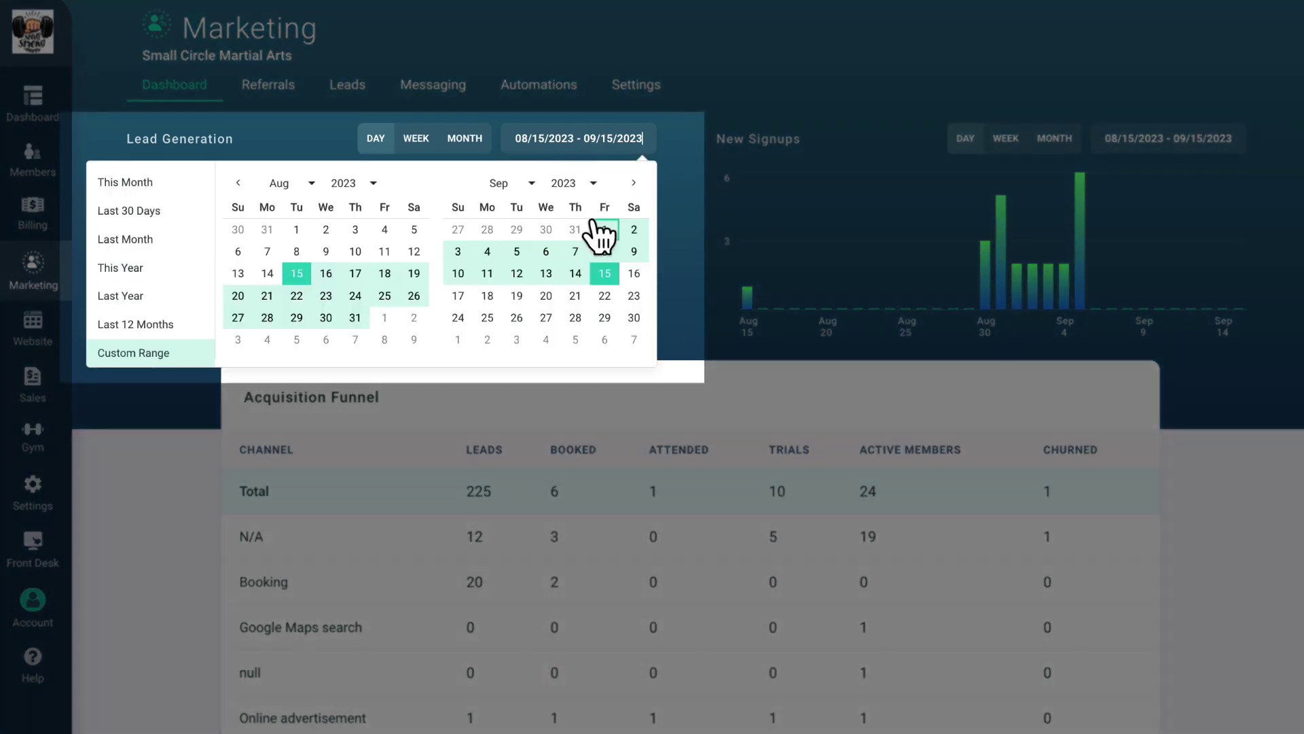
left_click(605, 229)
left_click(575, 273)
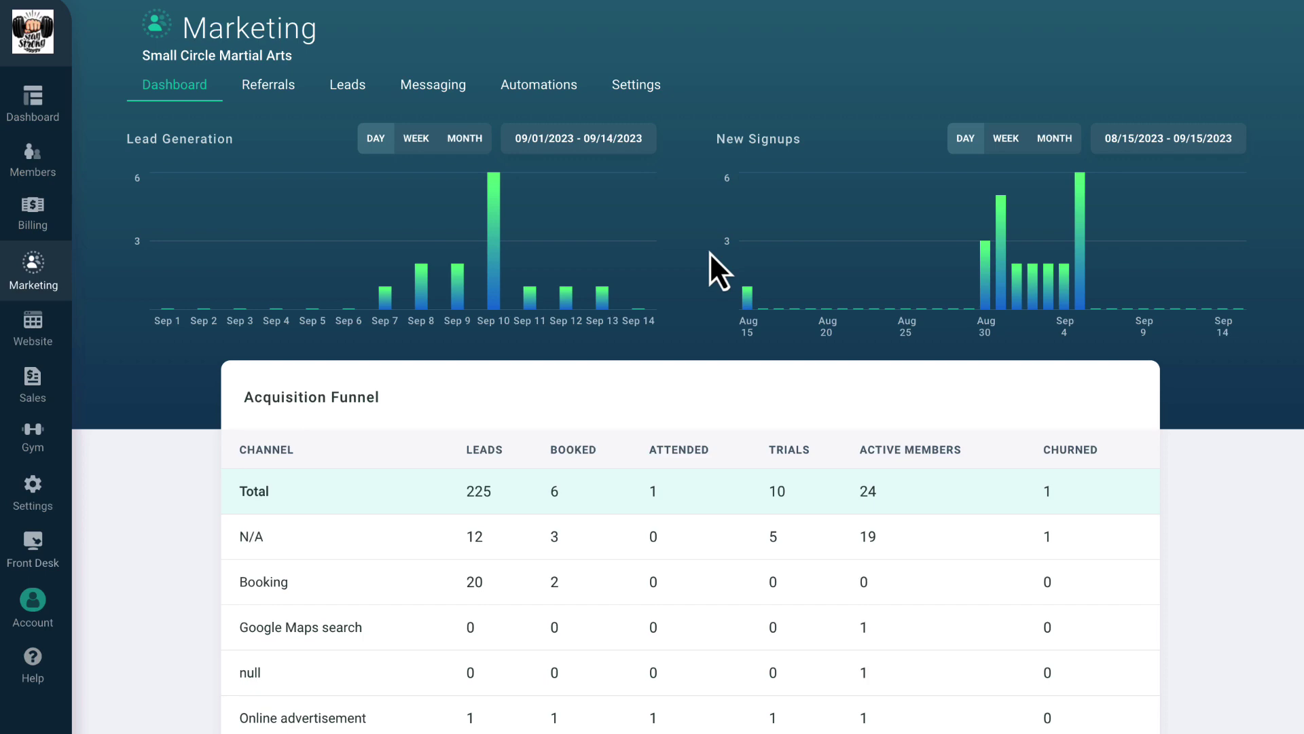
scroll(710, 252, "down", 5)
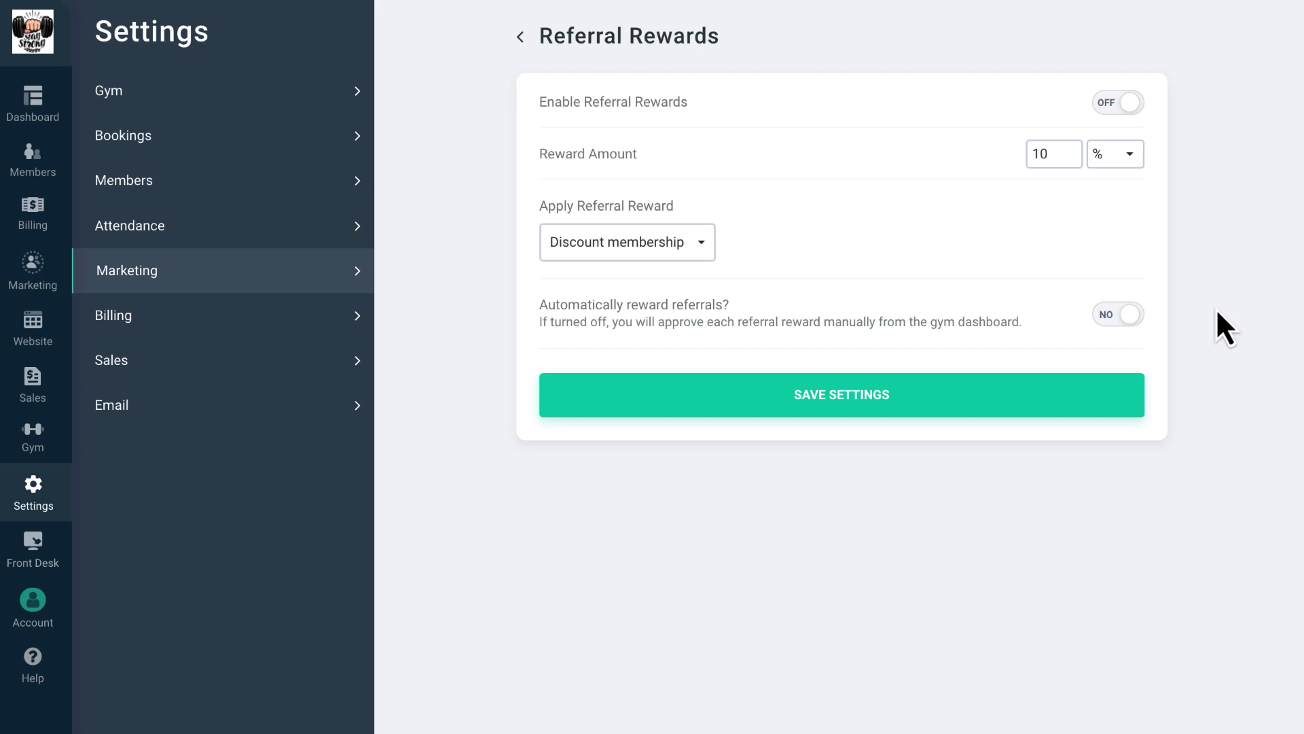
- Turn on referral rewards as a 10% discount on membership
left_click(1127, 102)
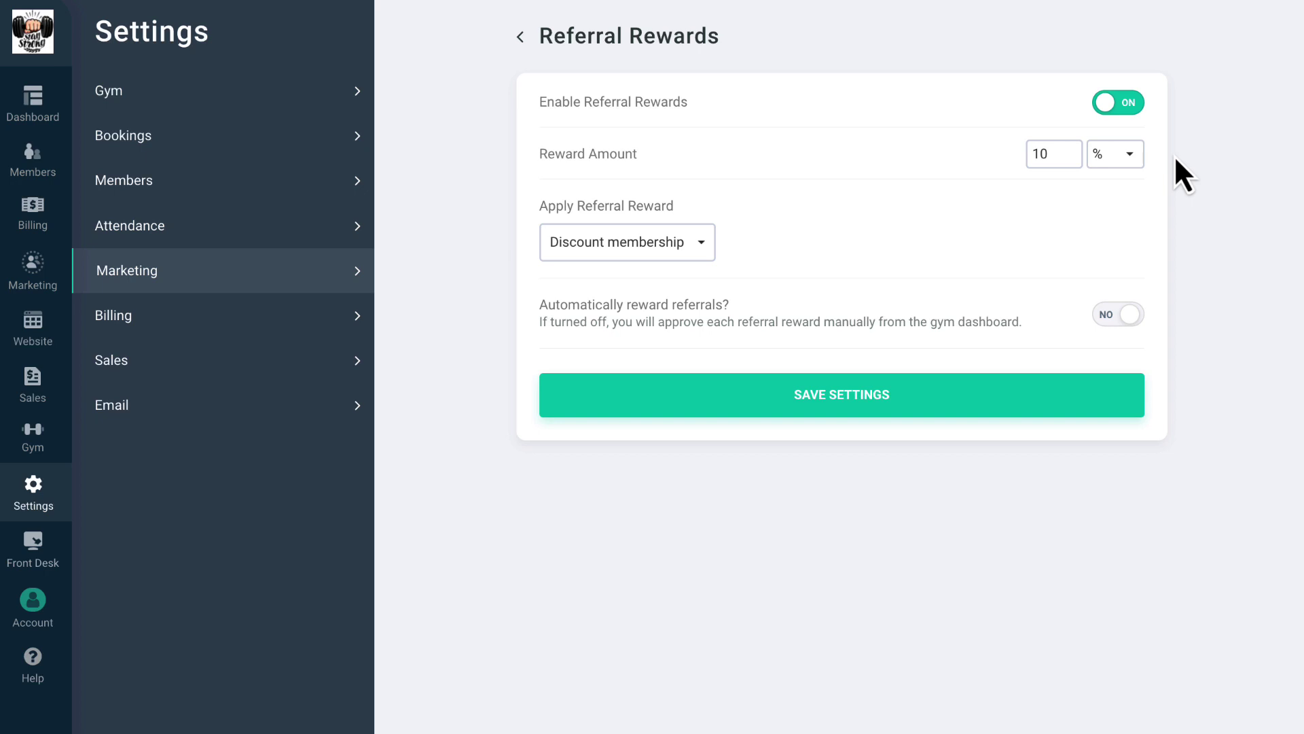
left_click(1133, 153)
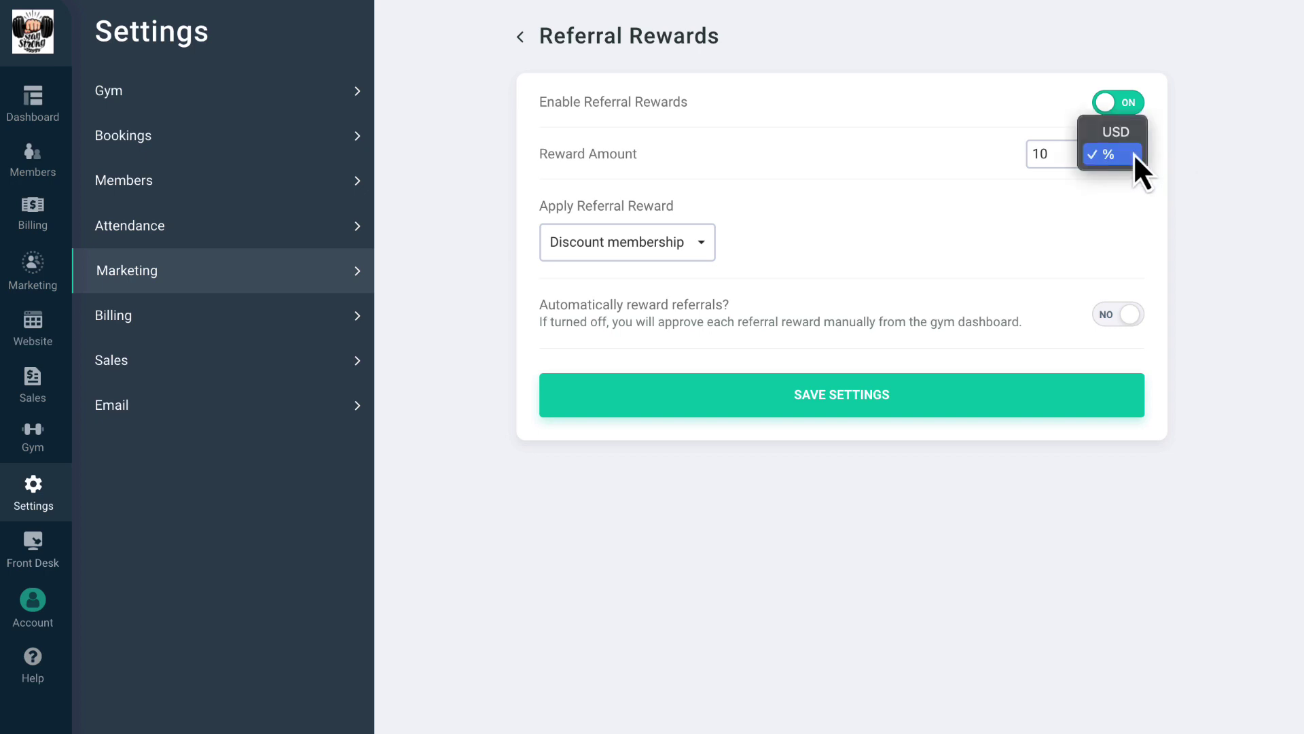
left_click(1133, 153)
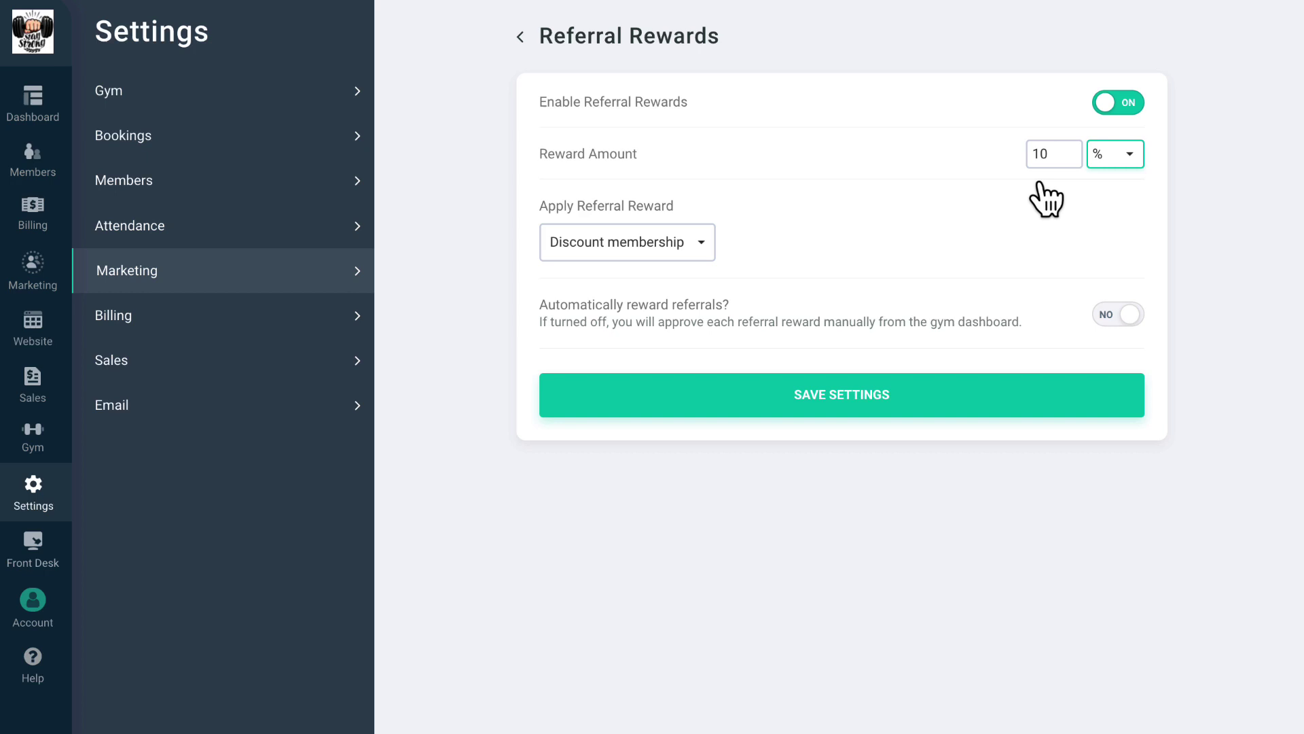
left_click(709, 245)
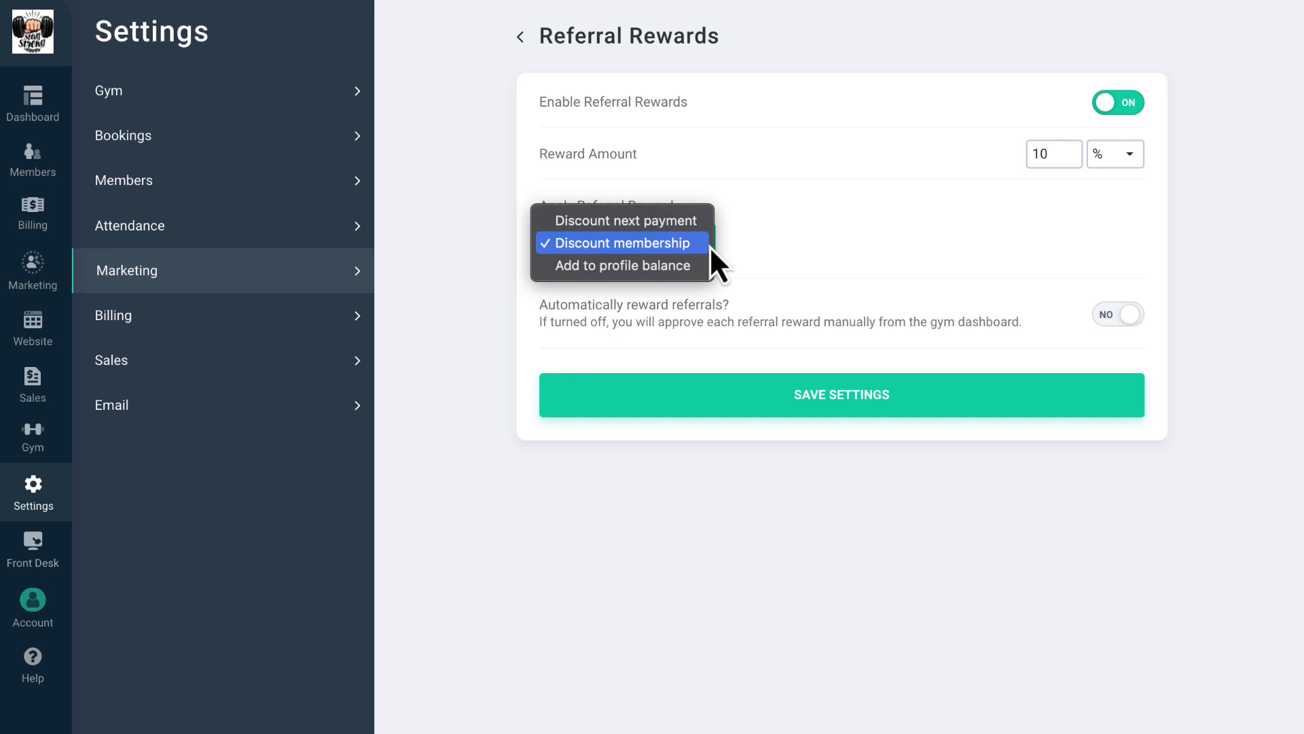
left_click(761, 249)
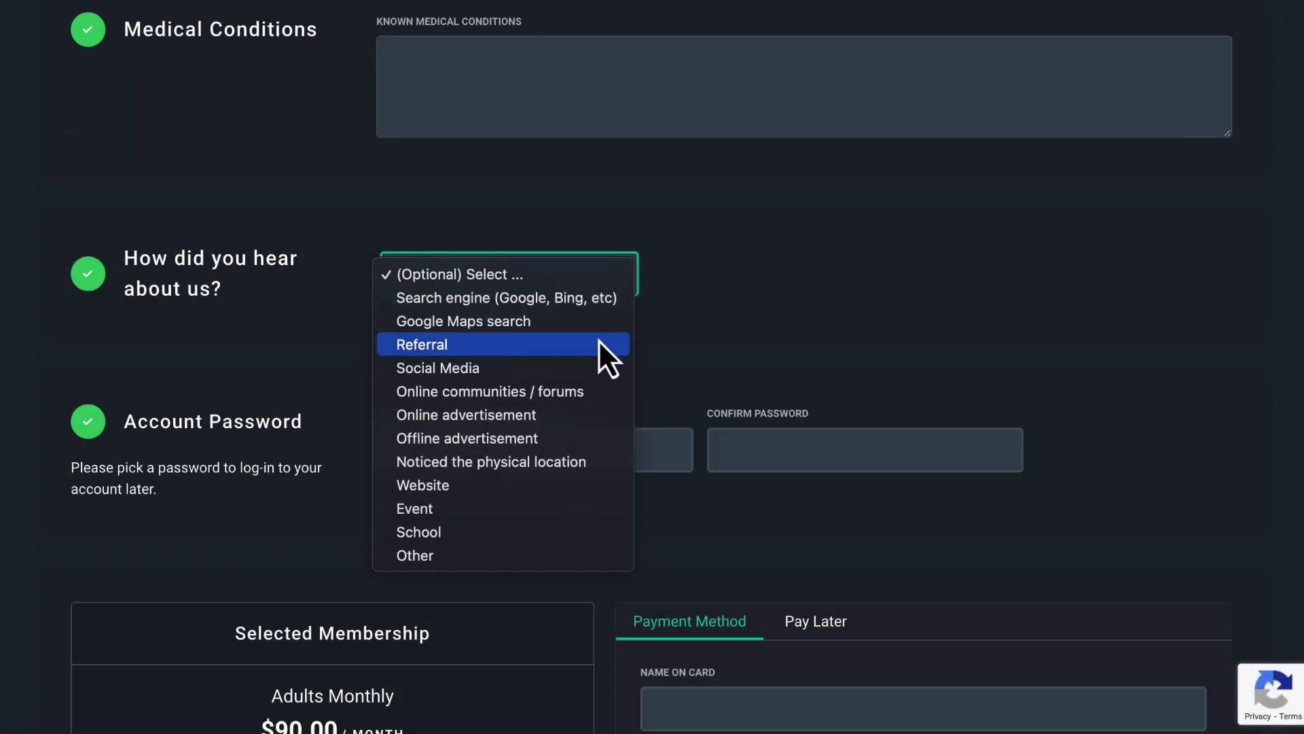
- Choose Referral as the signup's 'How did you hear about us?' answer
left_click(598, 345)
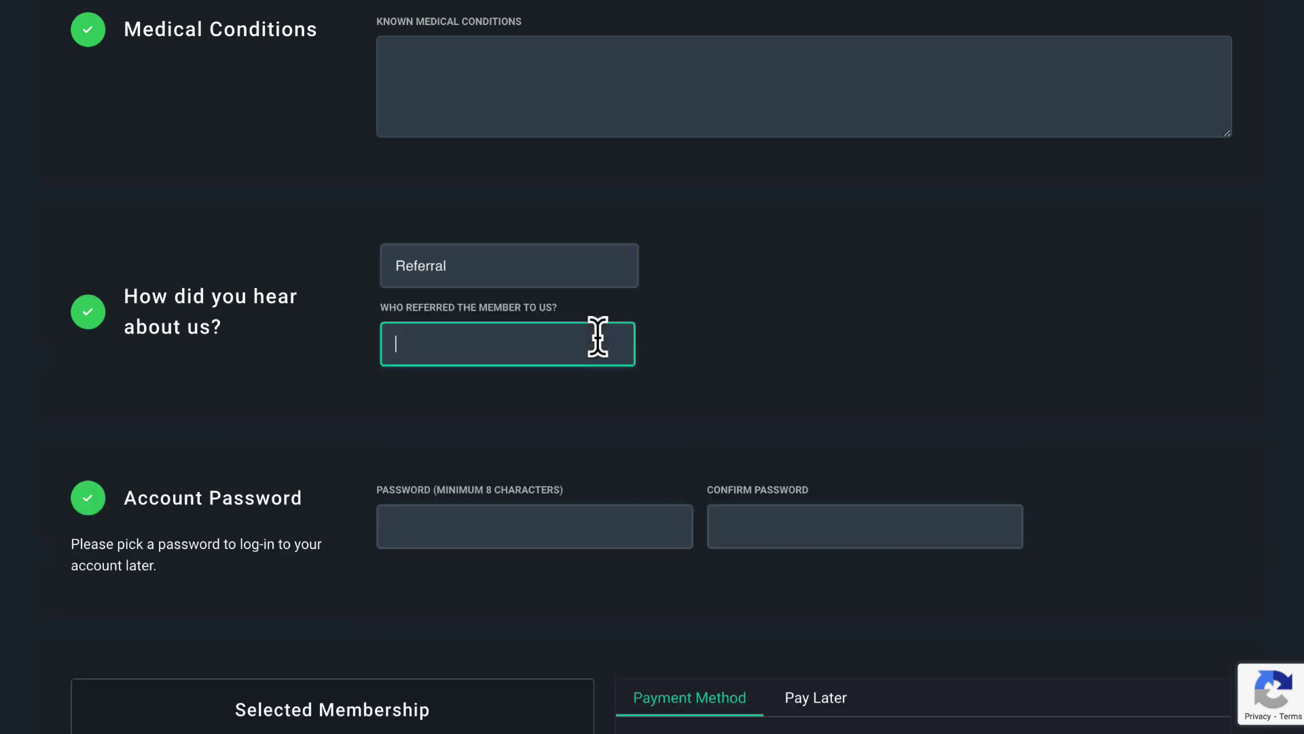
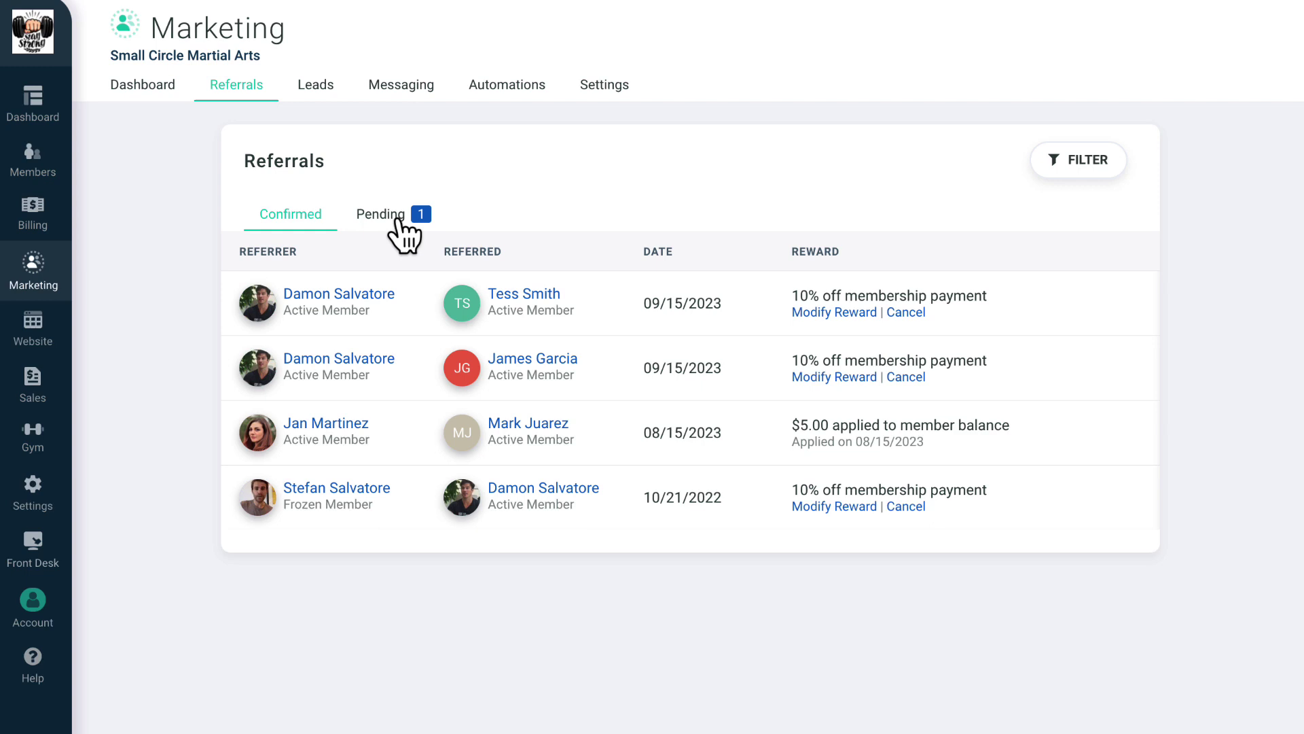
- Assign the pending referral to the matching member, then return to Confirmed referrals
left_click(387, 215)
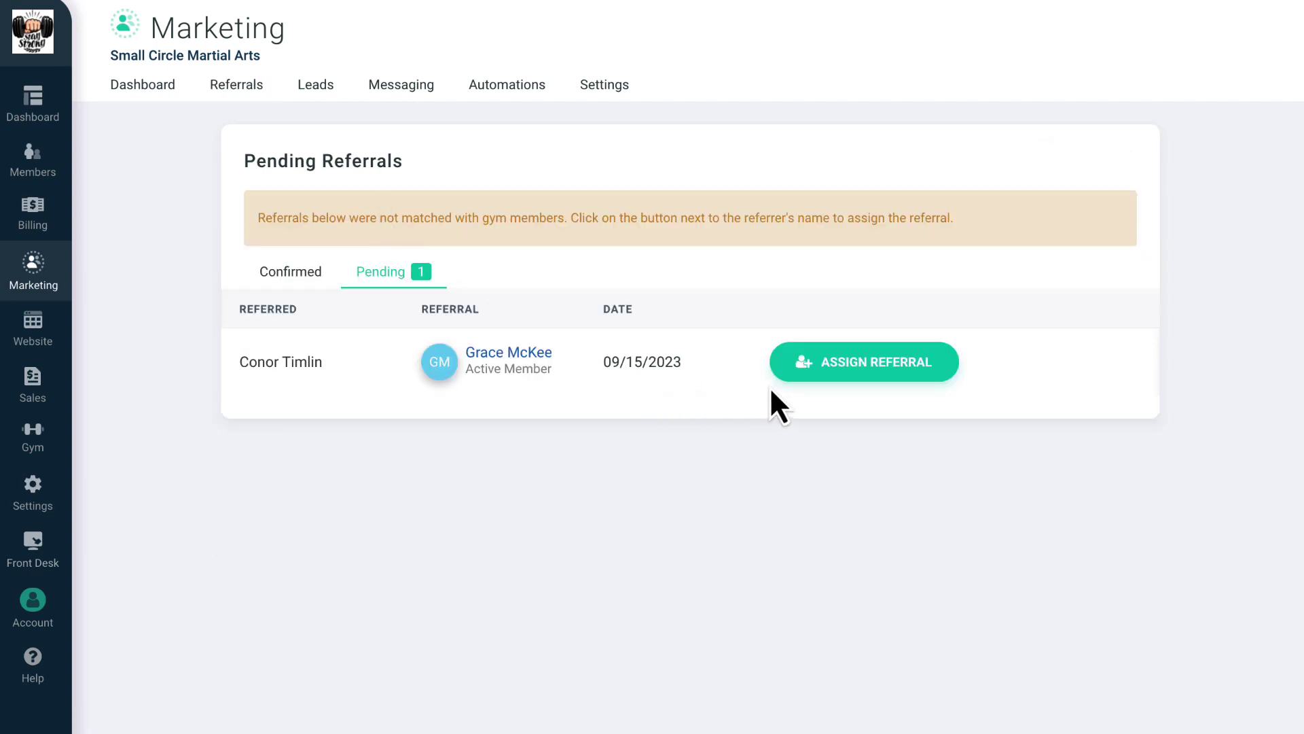
left_click(816, 366)
left_click(728, 443)
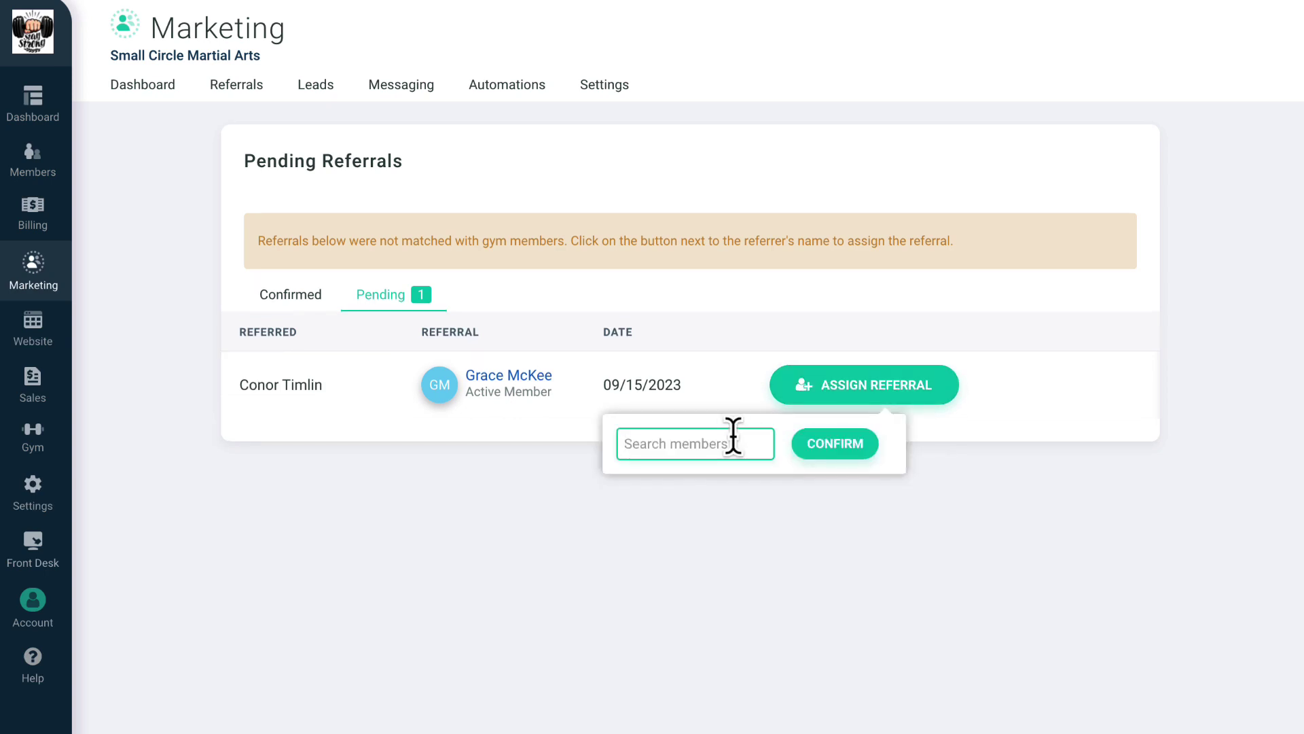
type("Connor")
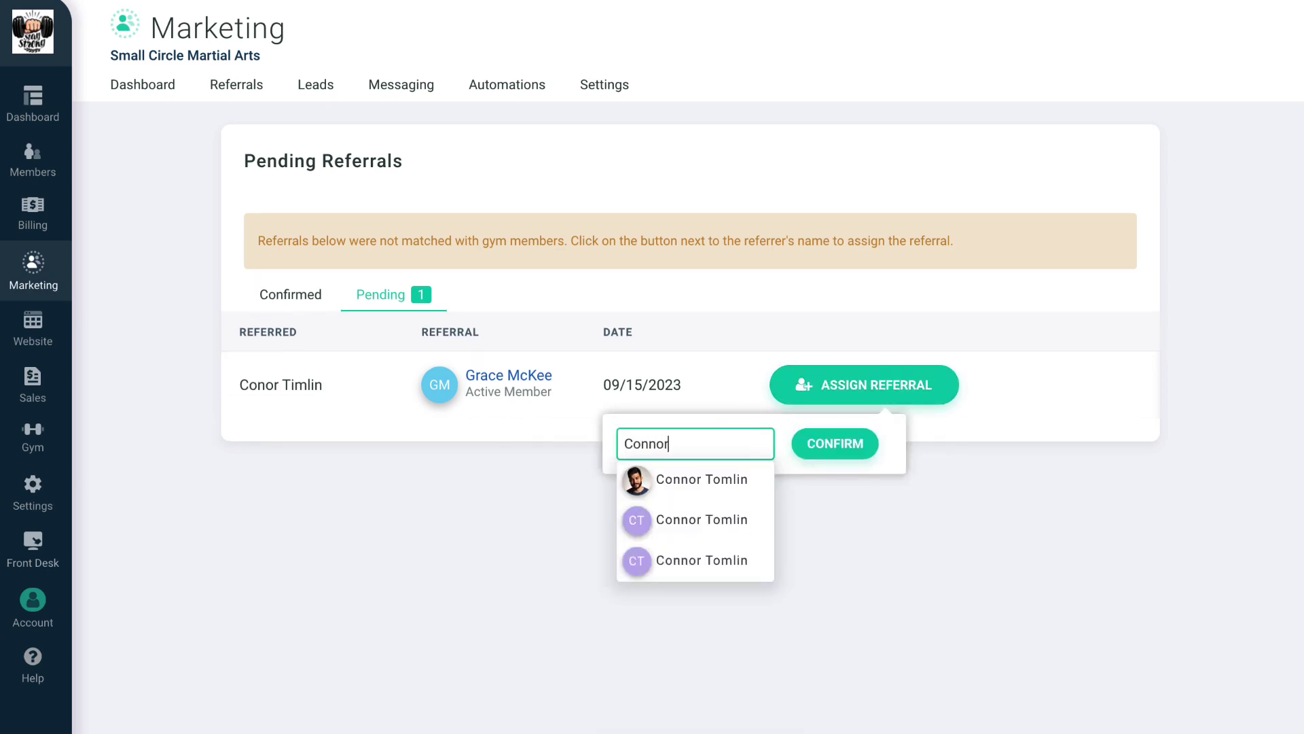
left_click(754, 479)
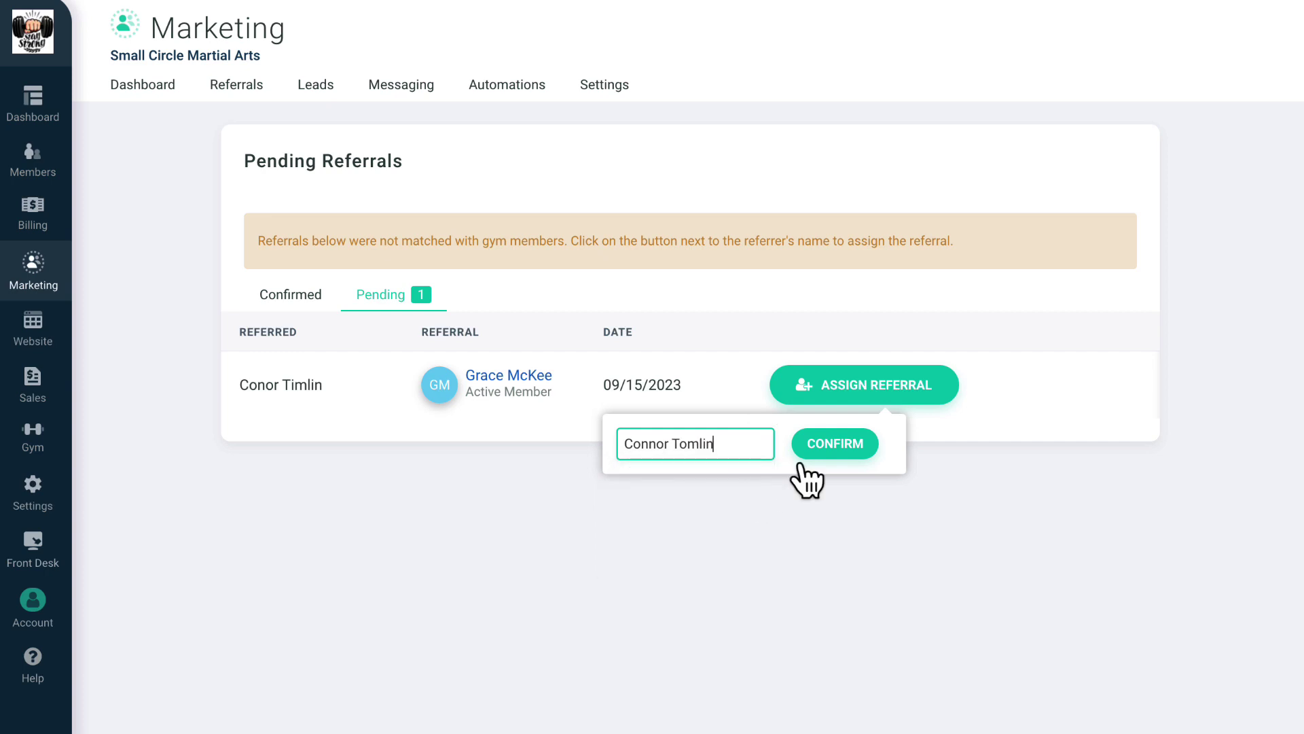
left_click(835, 444)
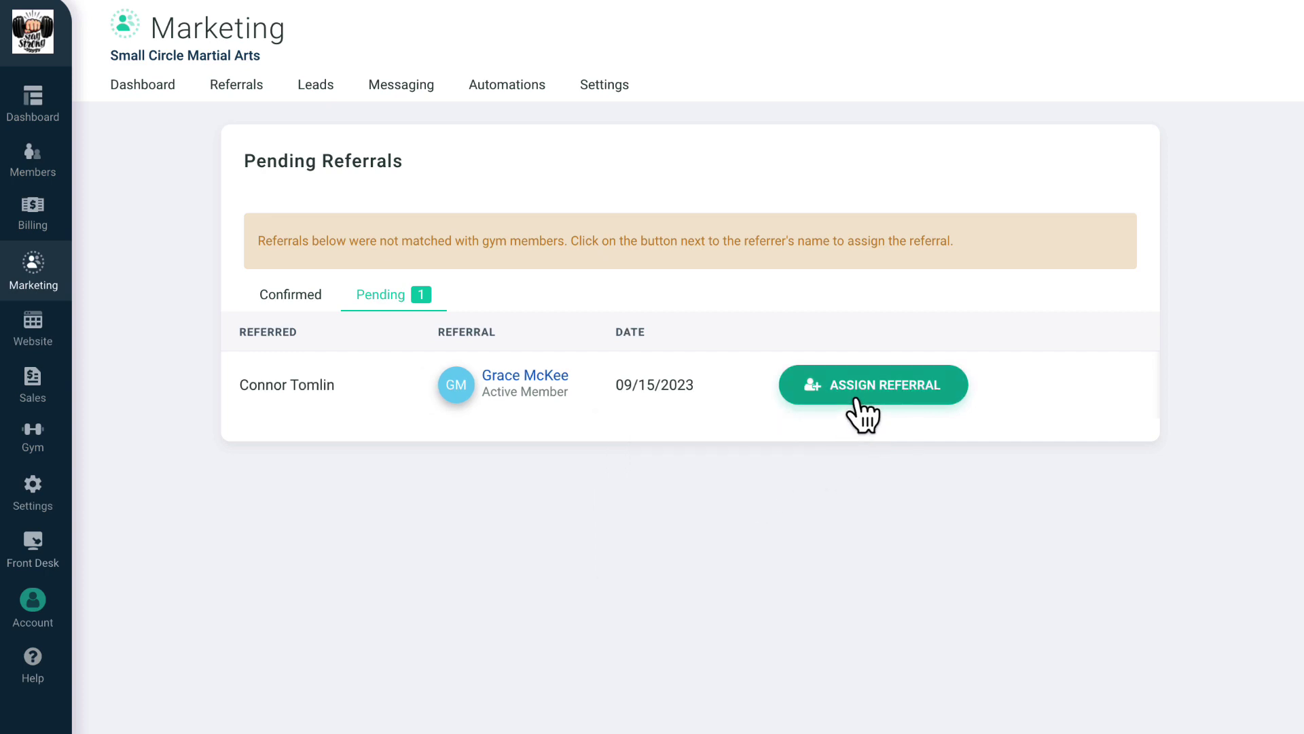
left_click(321, 301)
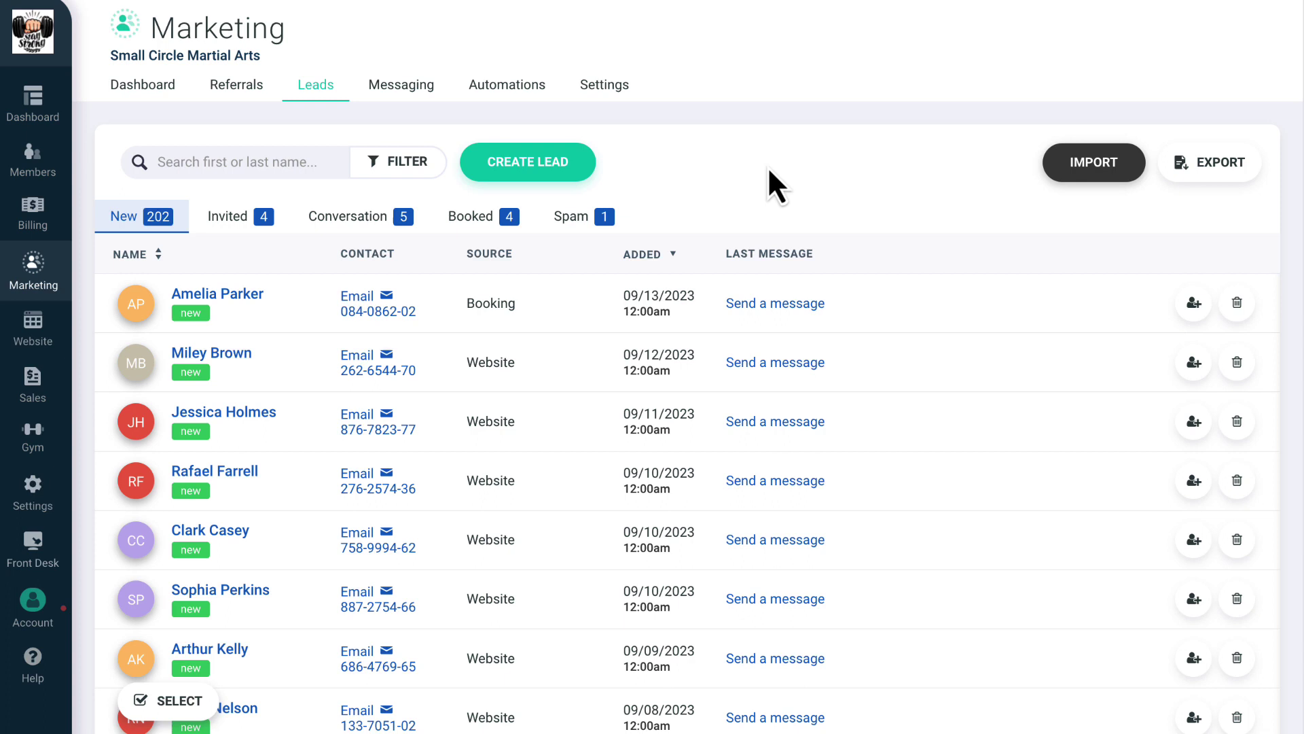
- Browse the Invited, Conversation, Booked and New lead stages in turn
left_click(237, 216)
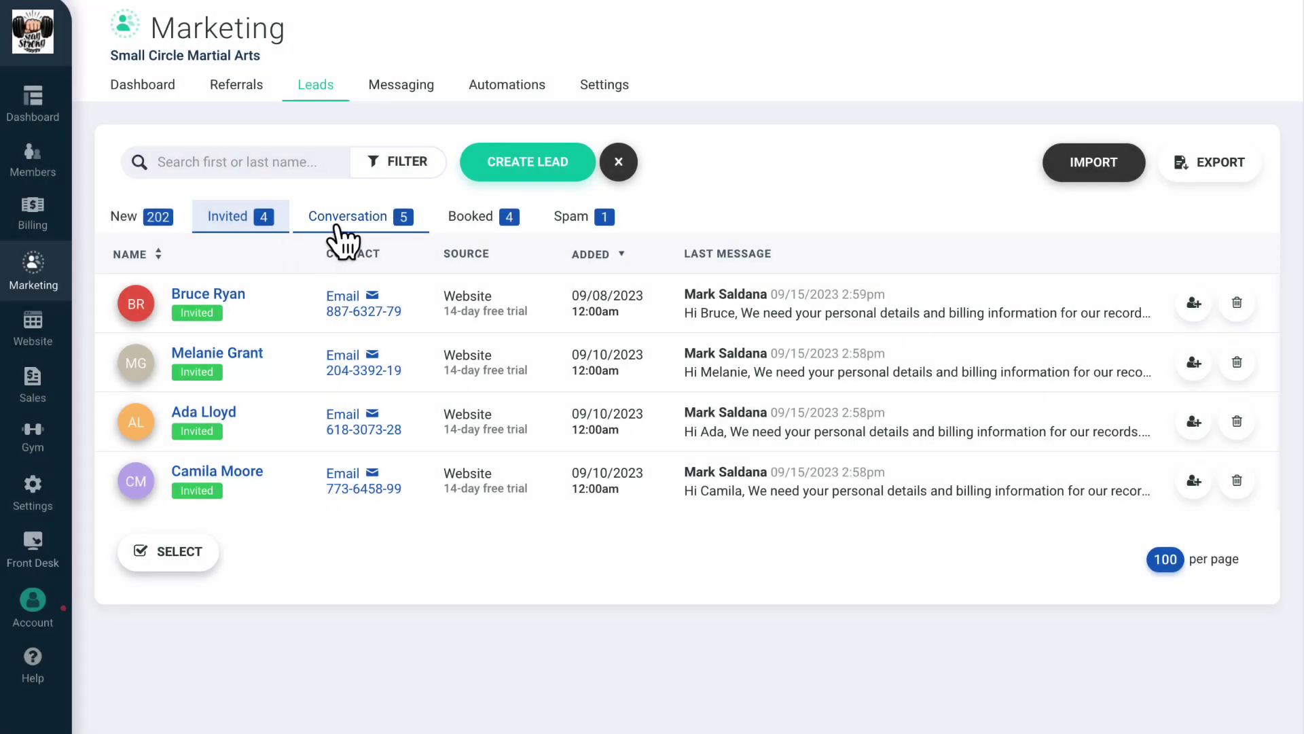
left_click(350, 219)
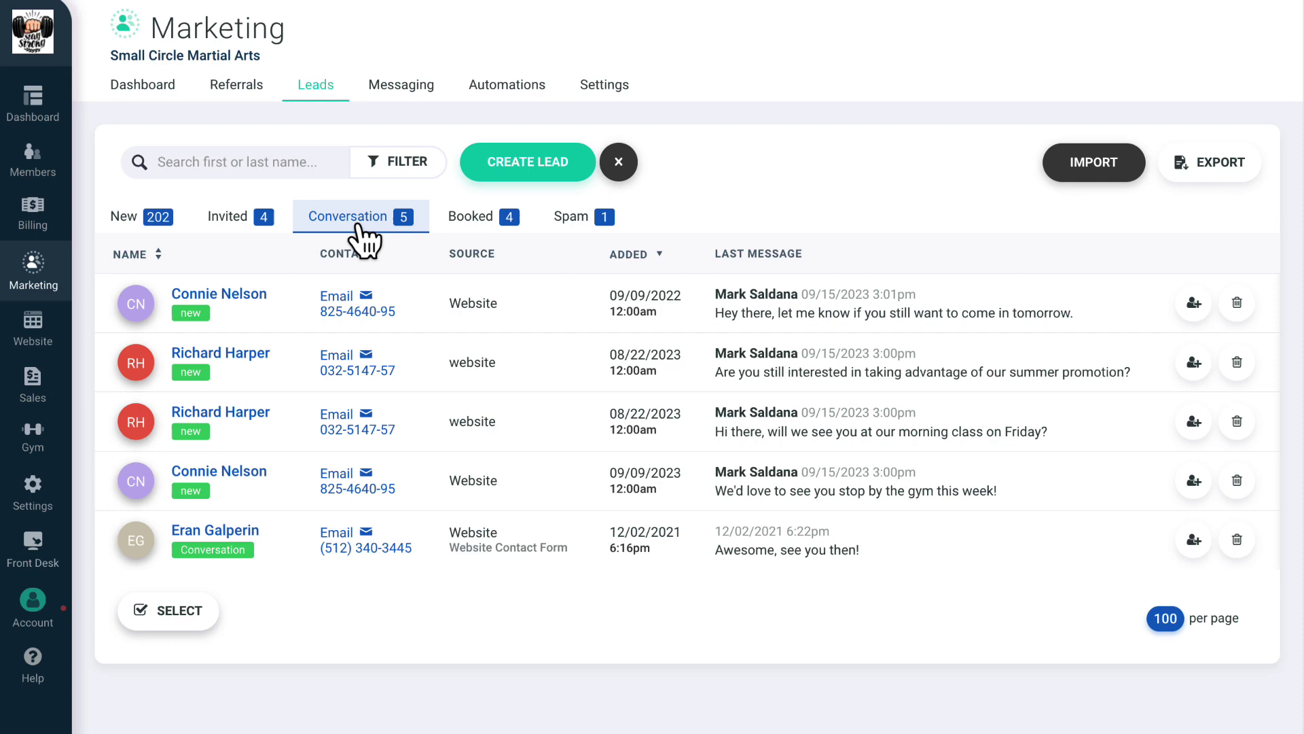
left_click(471, 218)
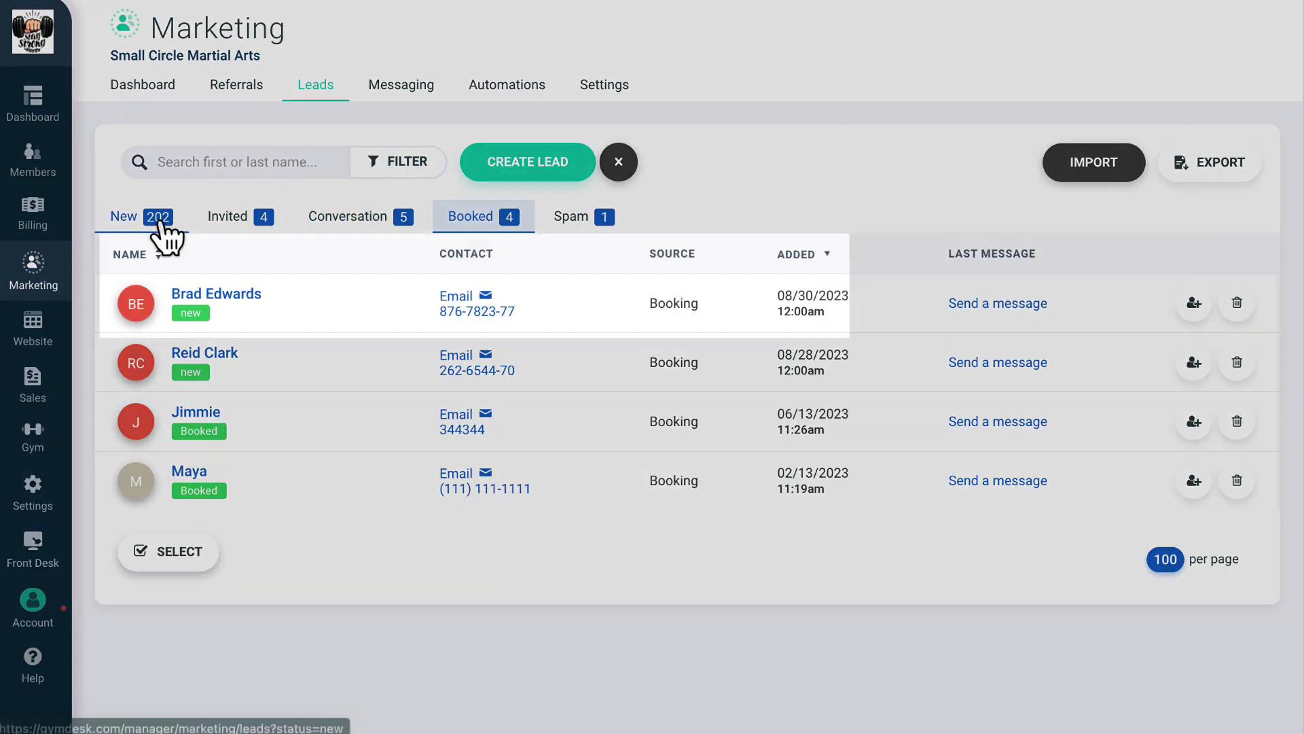
left_click(158, 217)
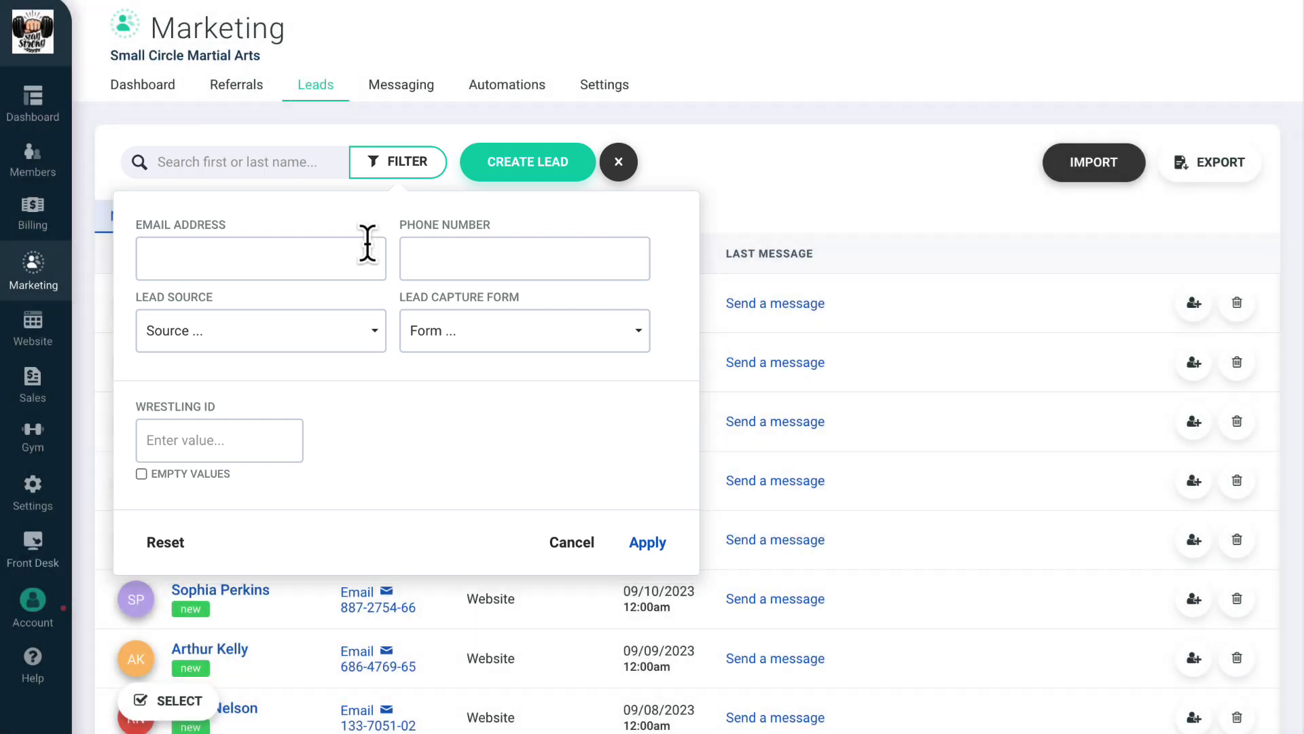
- Filter the New leads to the Referral lead source
left_click(261, 331)
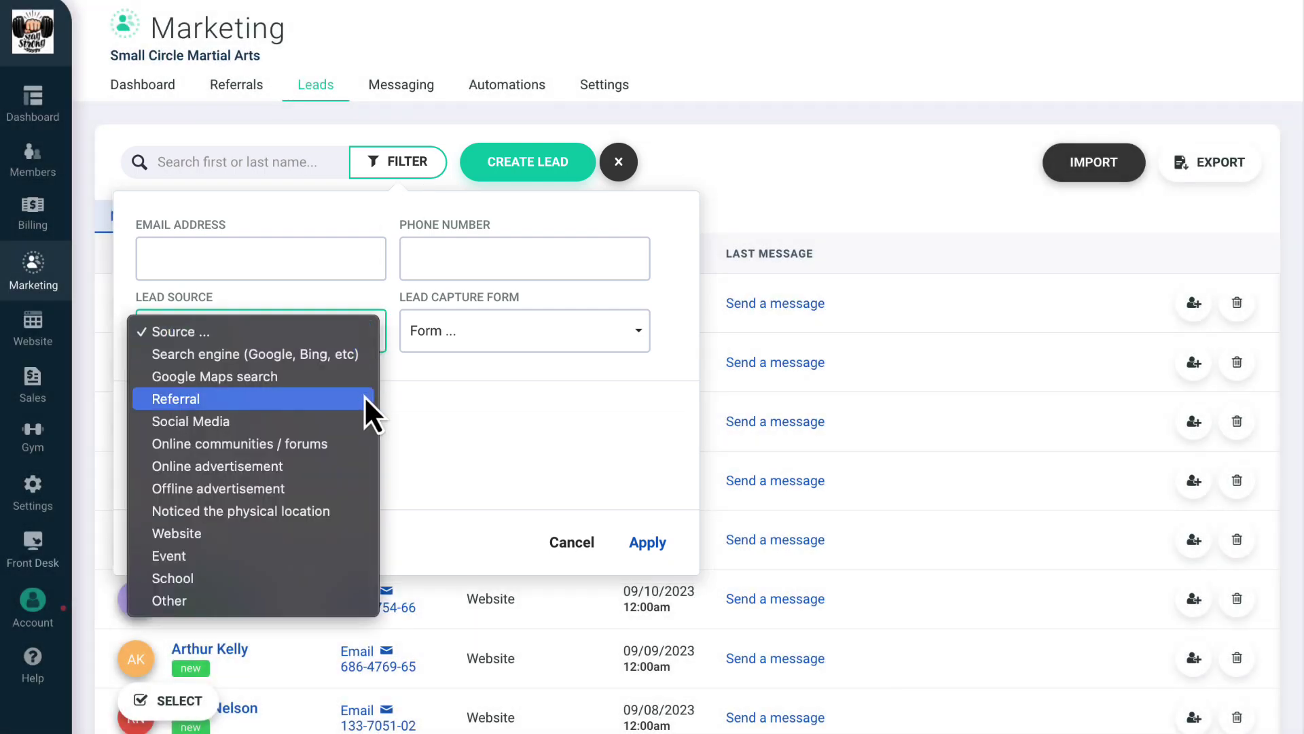
left_click(365, 398)
left_click(648, 542)
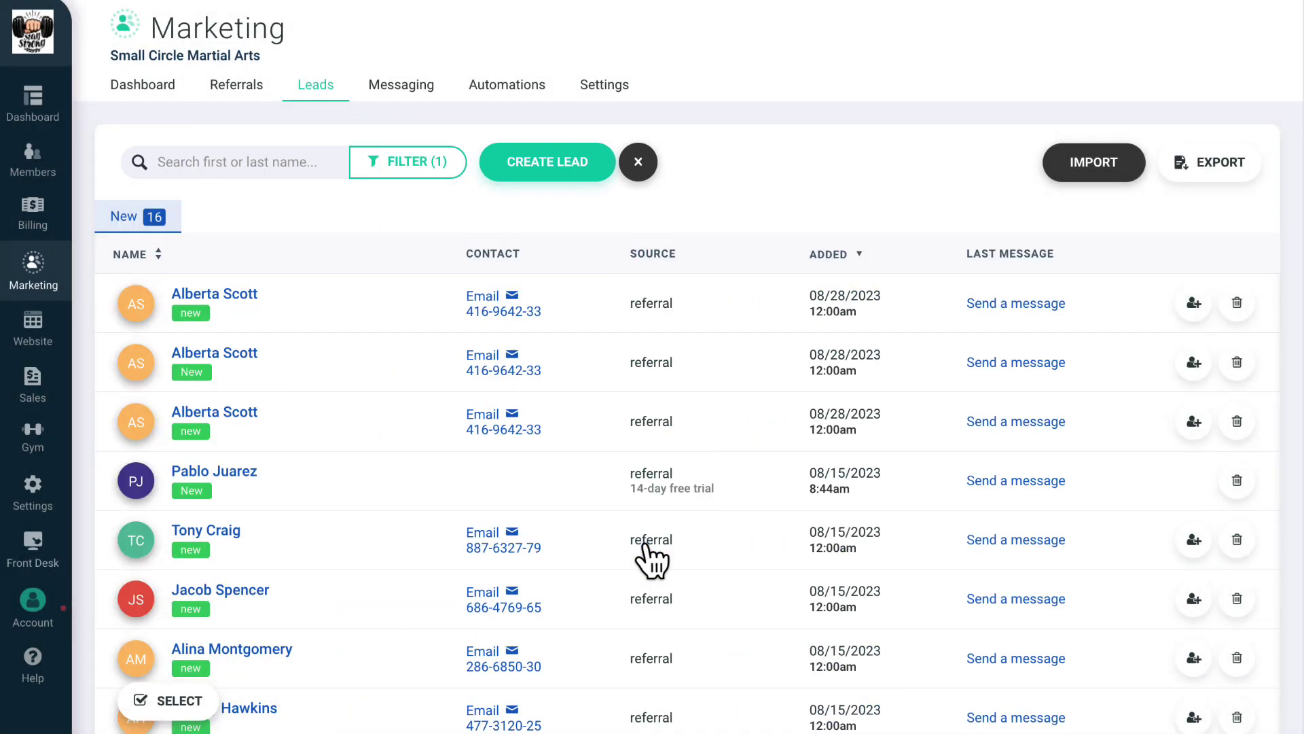
- Select the first three referral leads and bring up the bulk change options
left_click(179, 701)
left_click(128, 305)
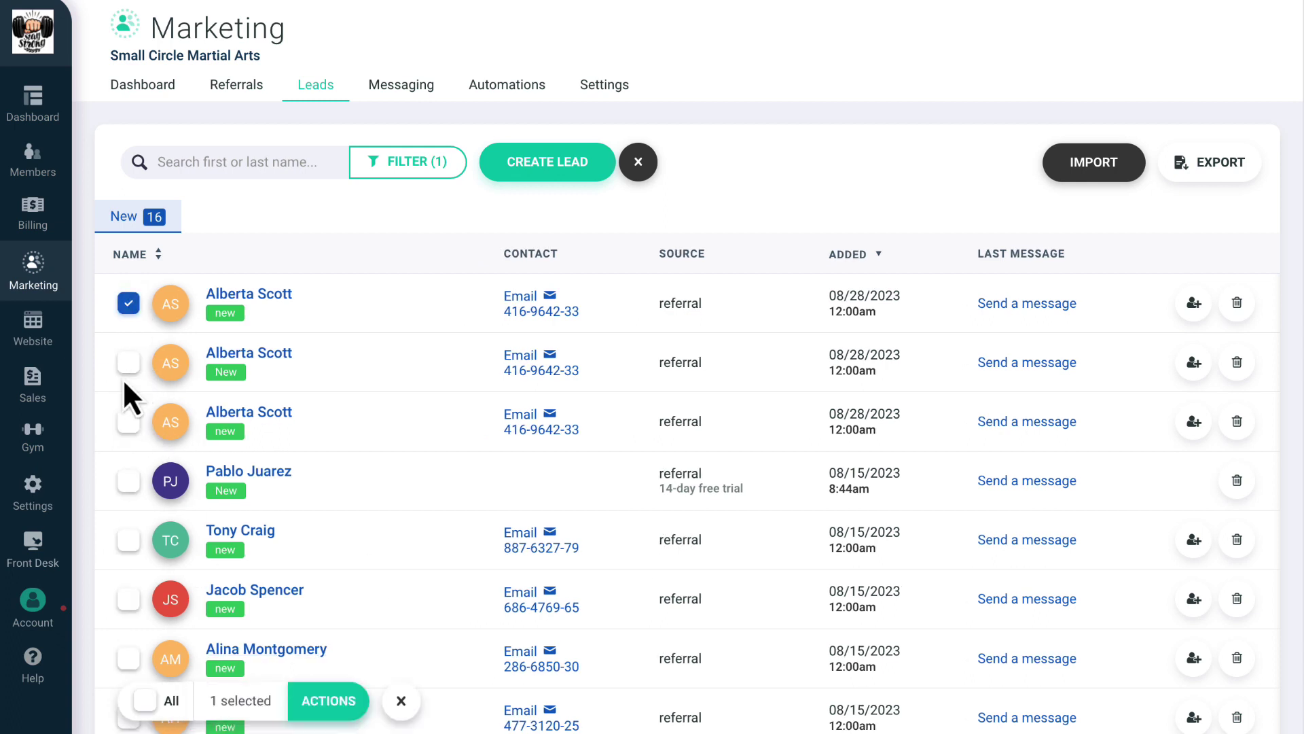
left_click(128, 363)
left_click(129, 423)
left_click(328, 702)
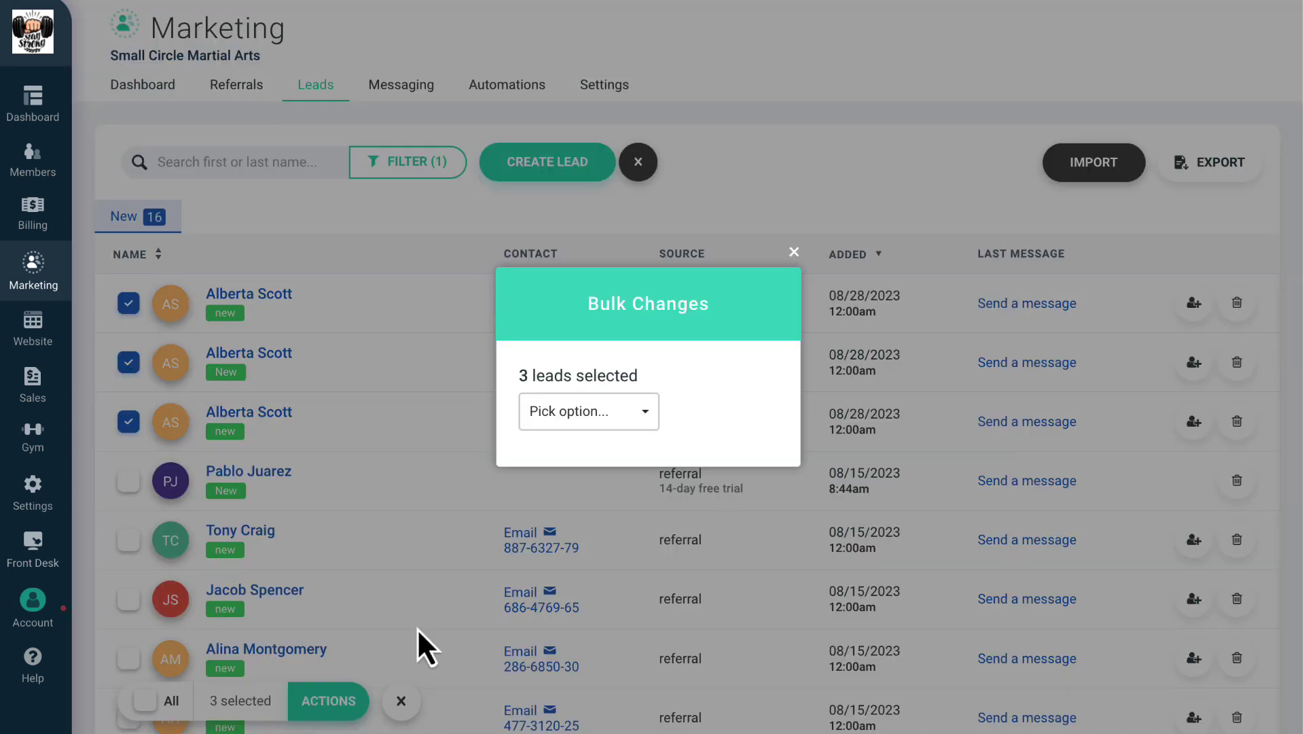
left_click(635, 412)
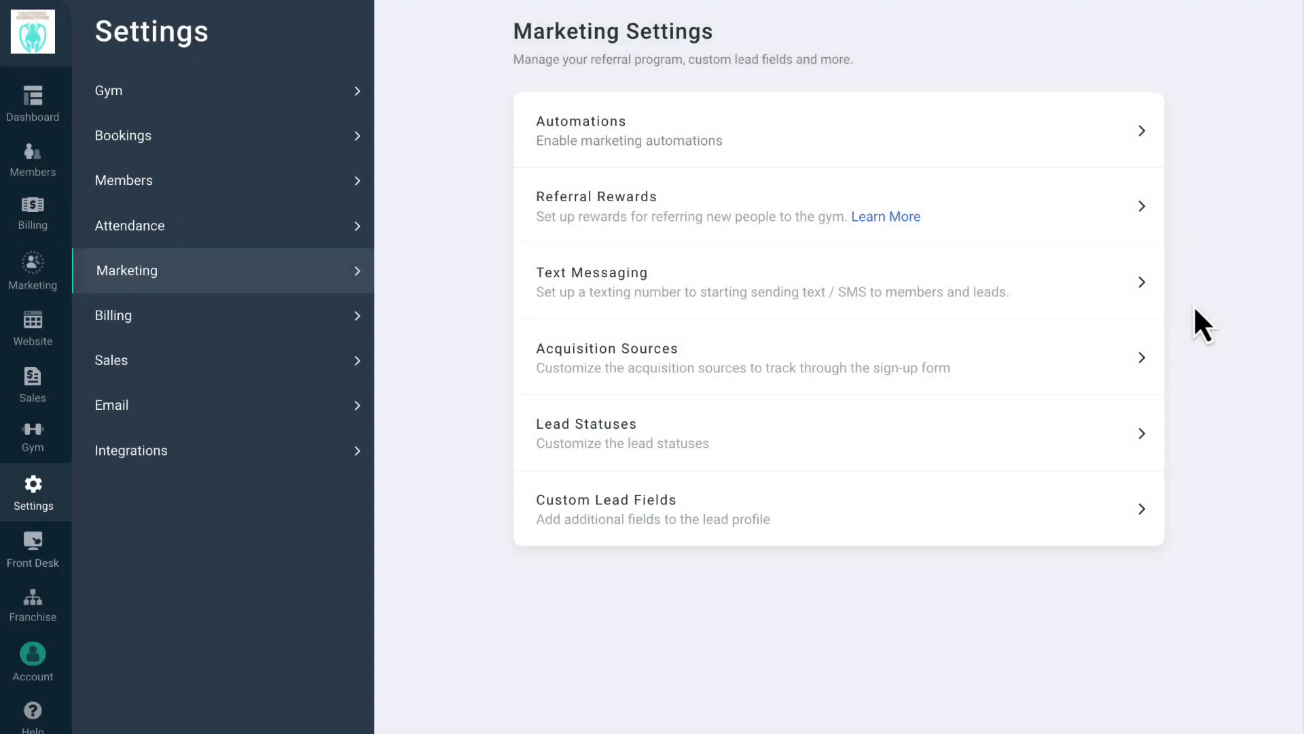
- Review Lead Statuses, then go to Custom Lead Fields in Marketing Settings
left_click(1019, 437)
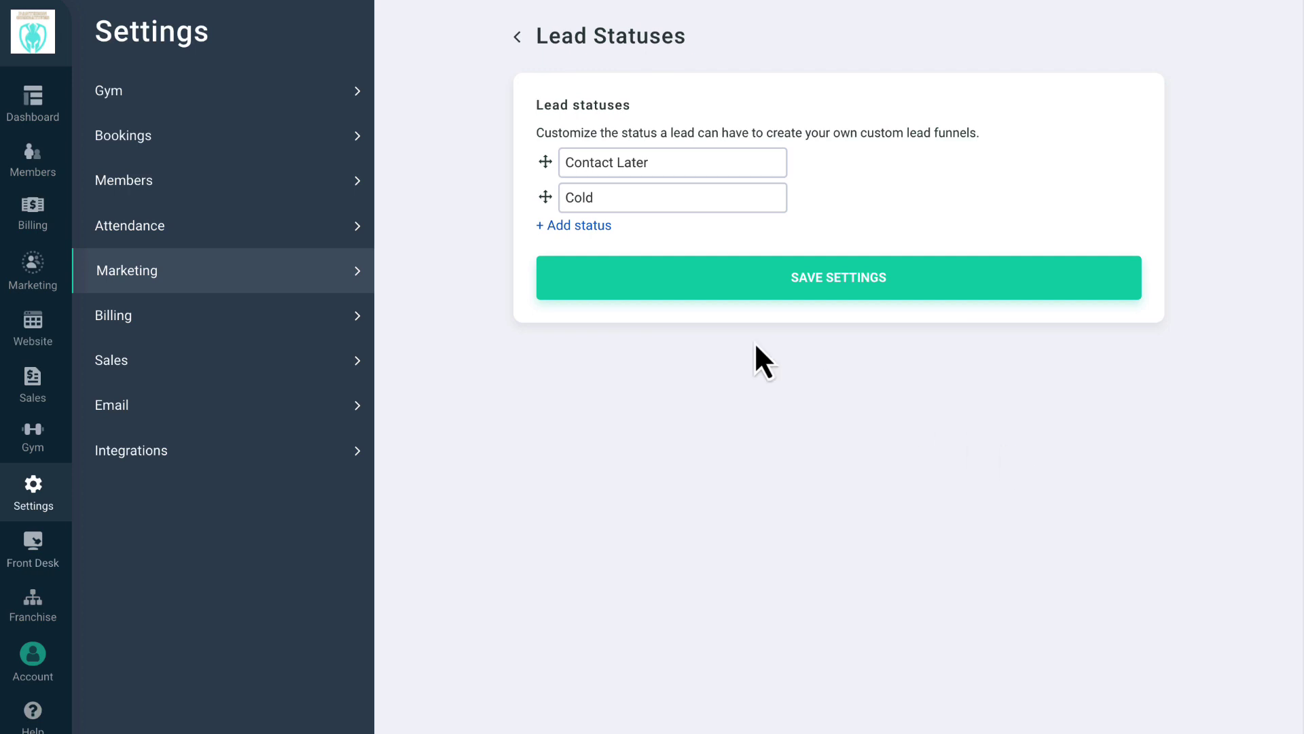
left_click(322, 270)
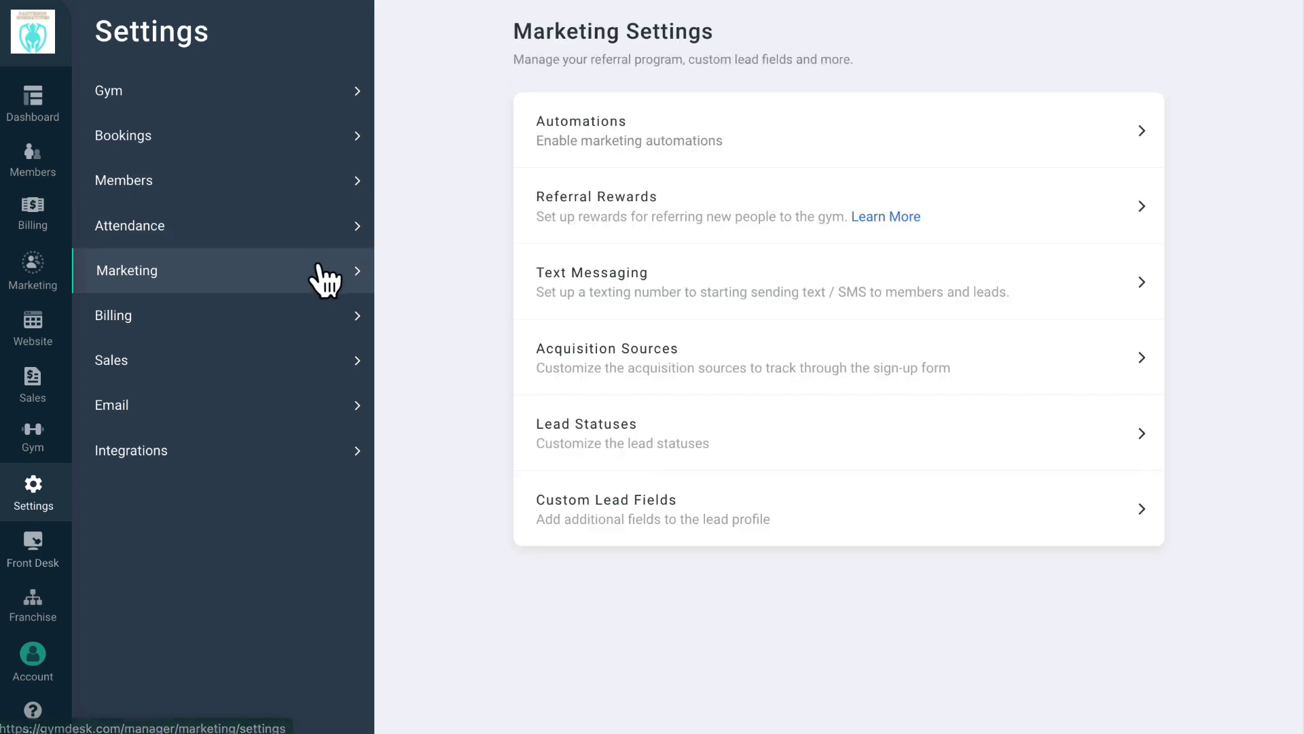
left_click(728, 531)
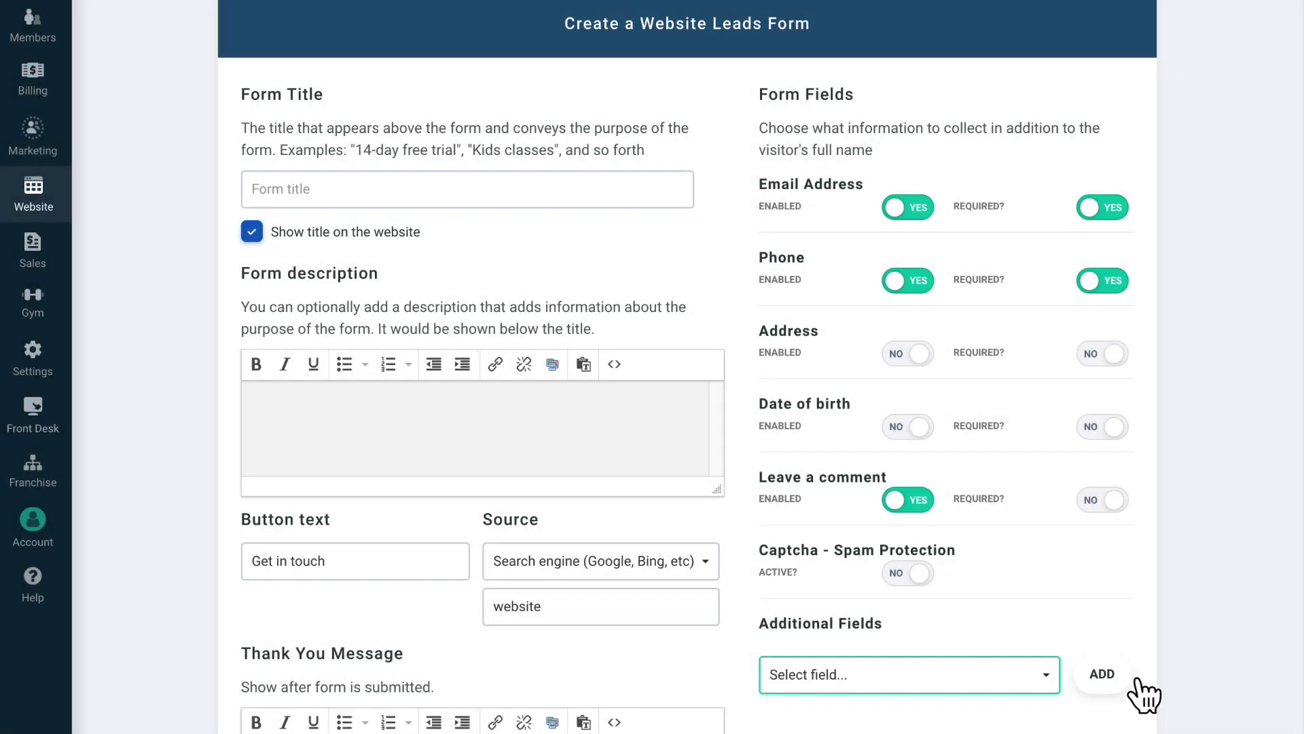
left_click(1046, 674)
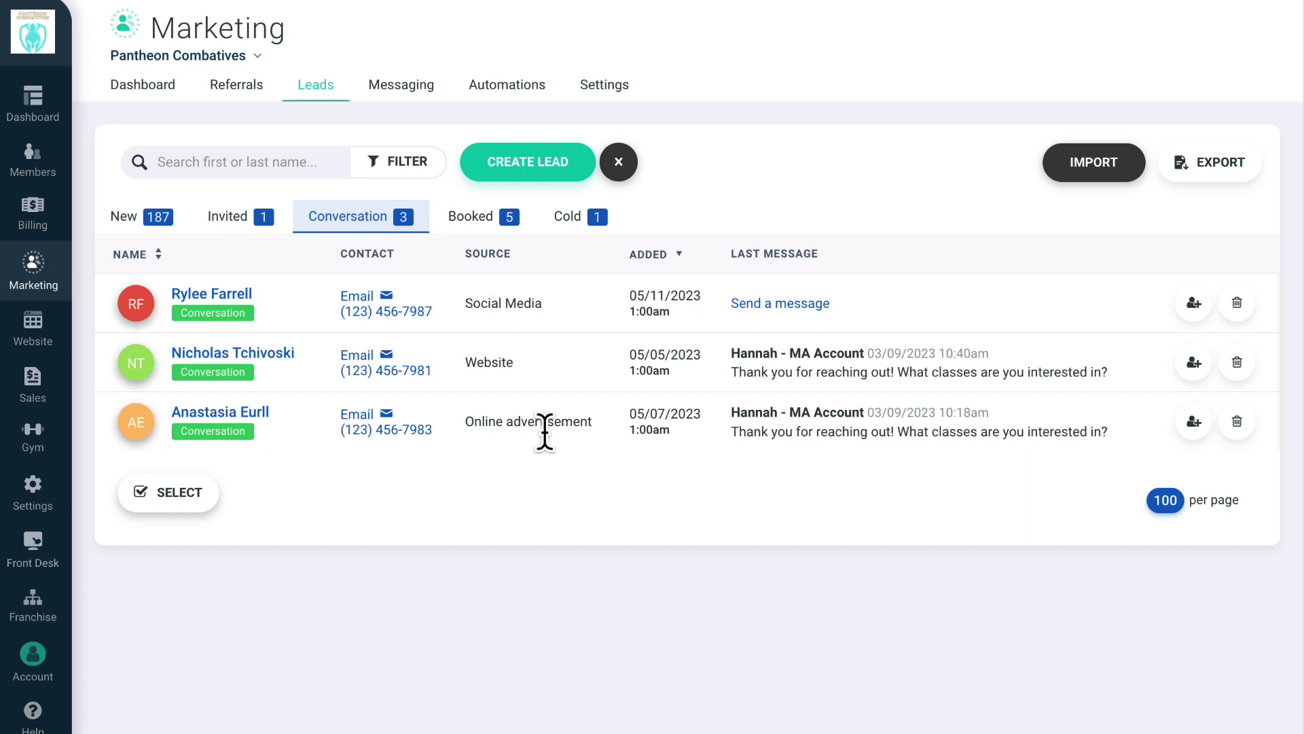
left_click(271, 367)
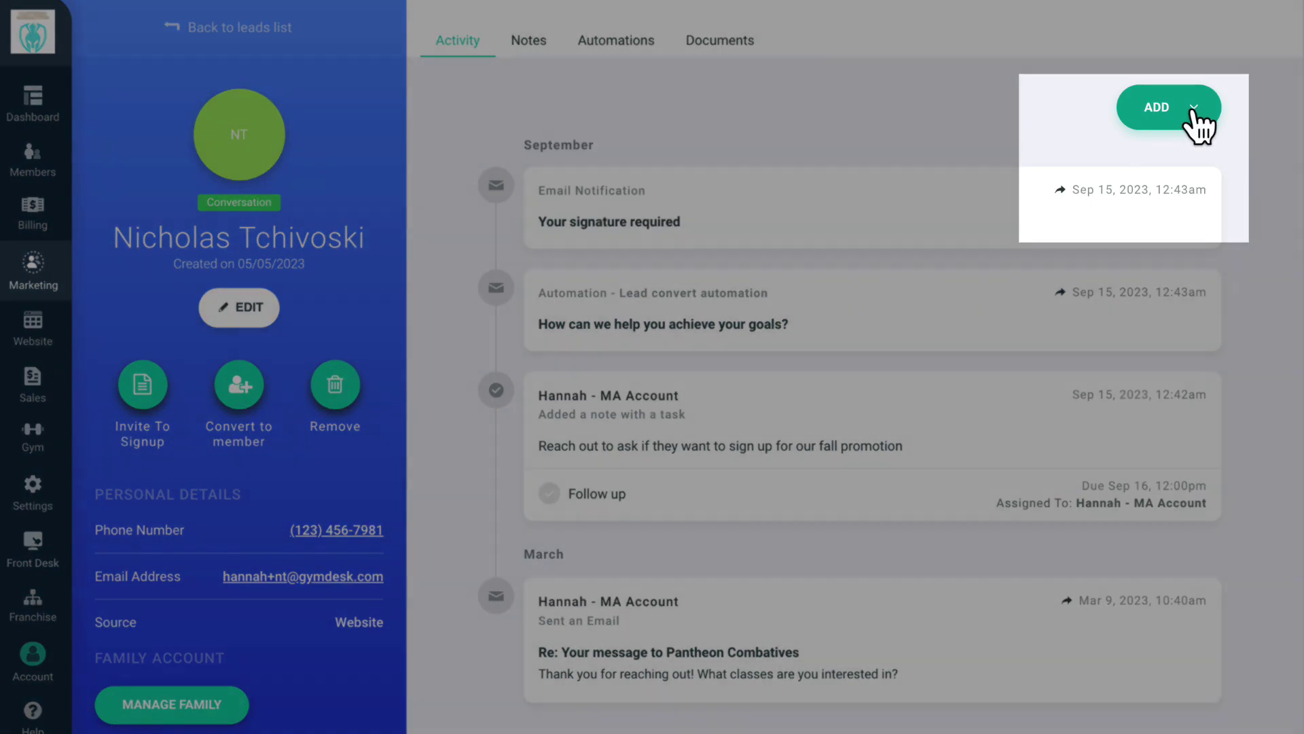
left_click(1168, 107)
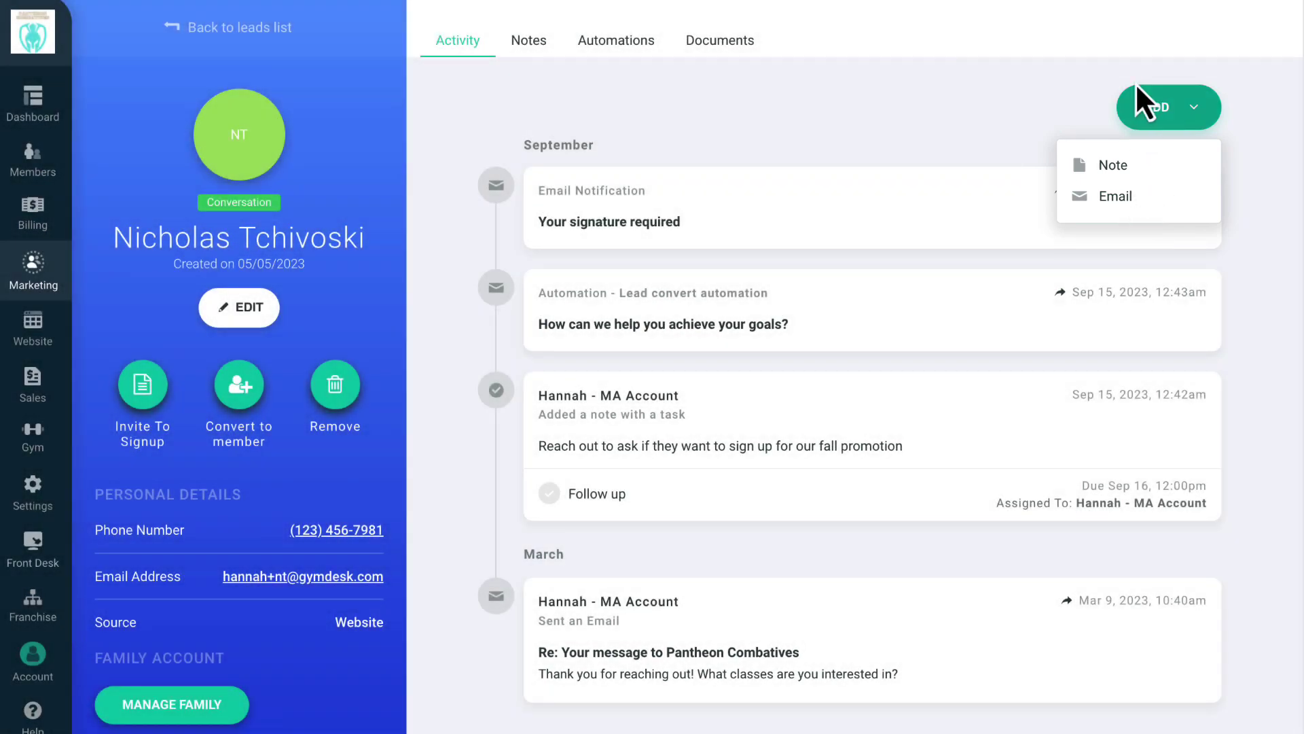
left_click(815, 123)
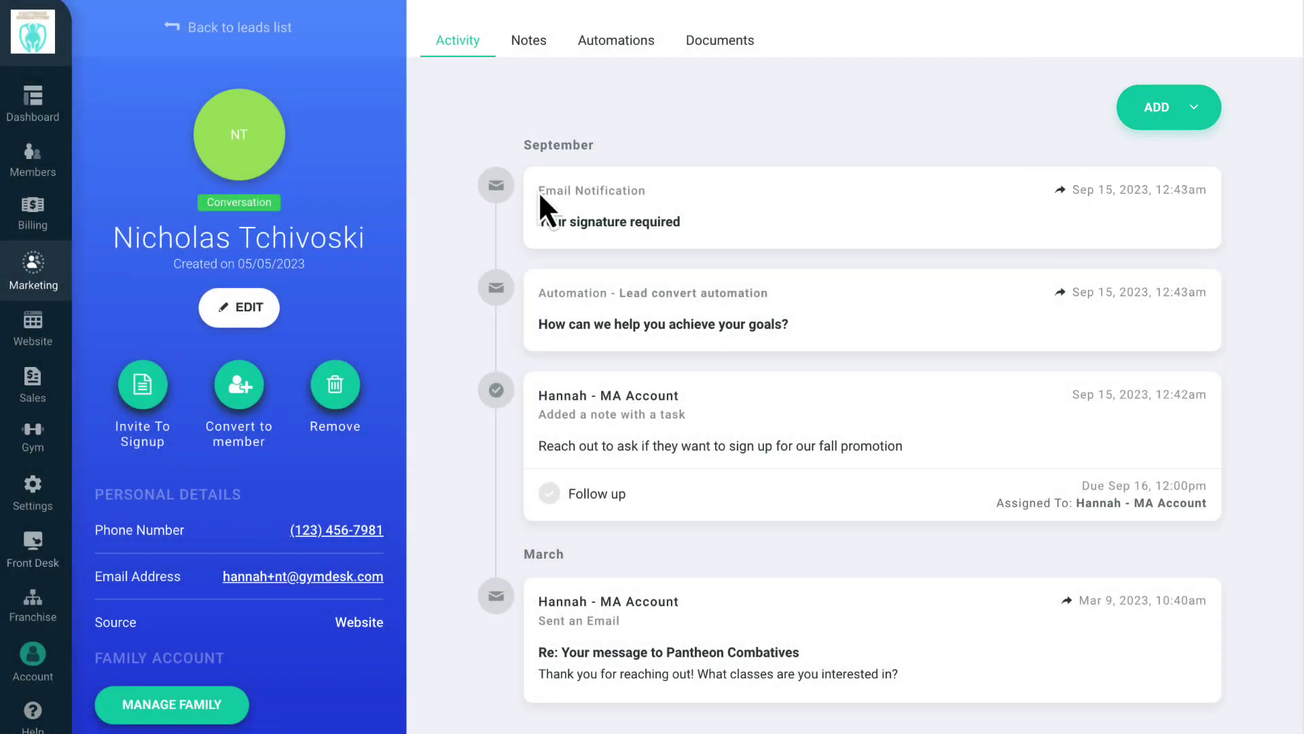
left_click(248, 308)
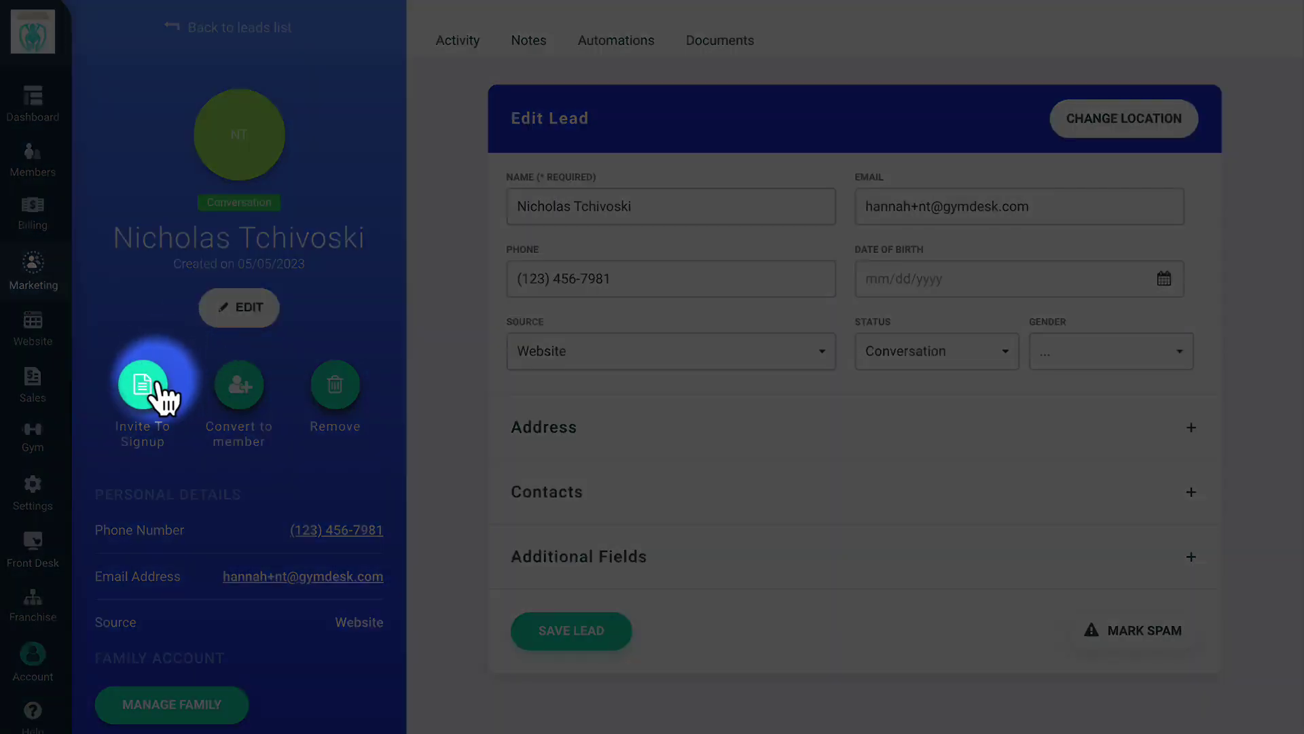
left_click(143, 385)
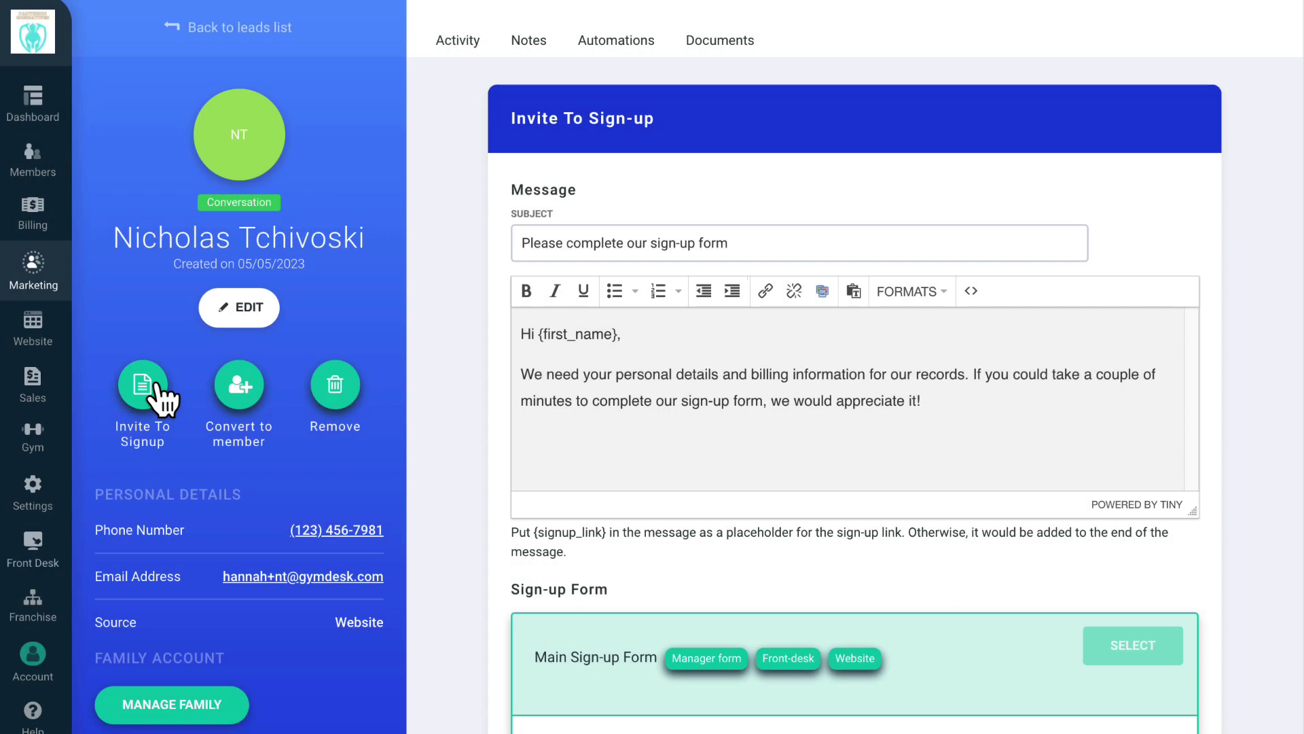
scroll(245, 409, "down", 3)
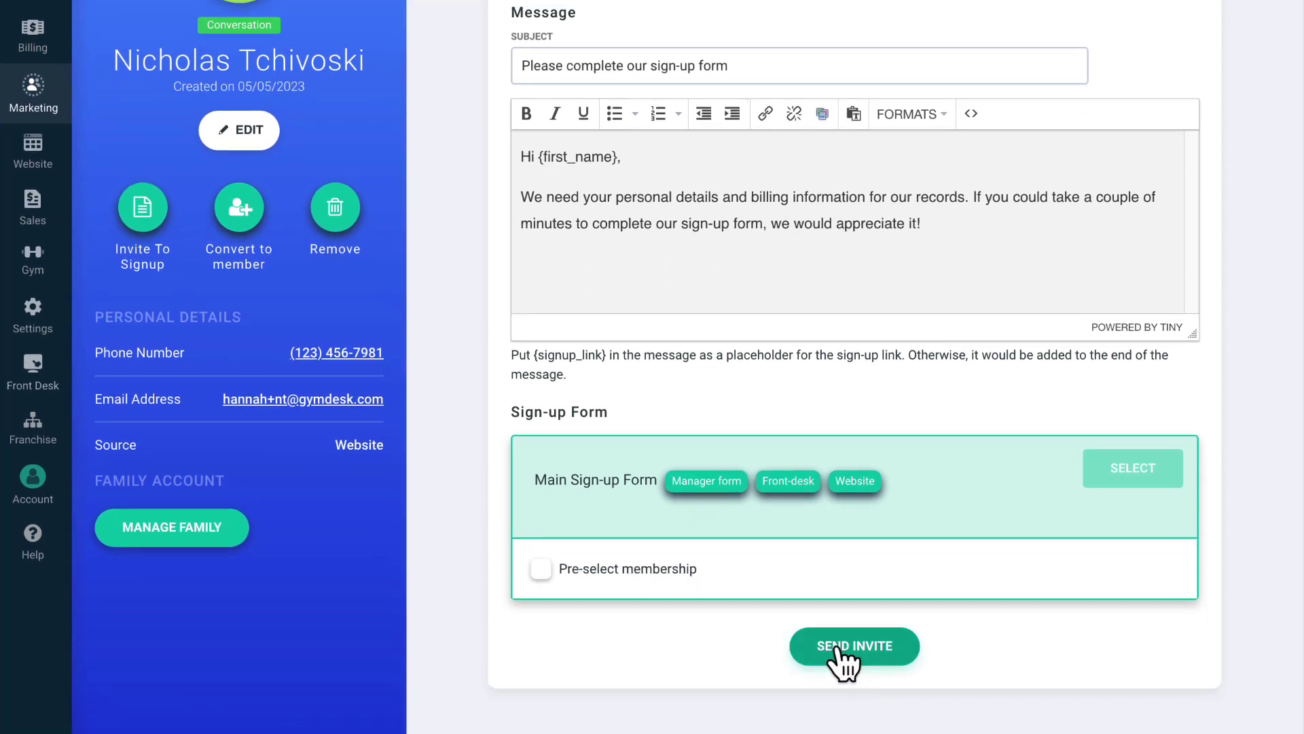
scroll(846, 658, "up", 4)
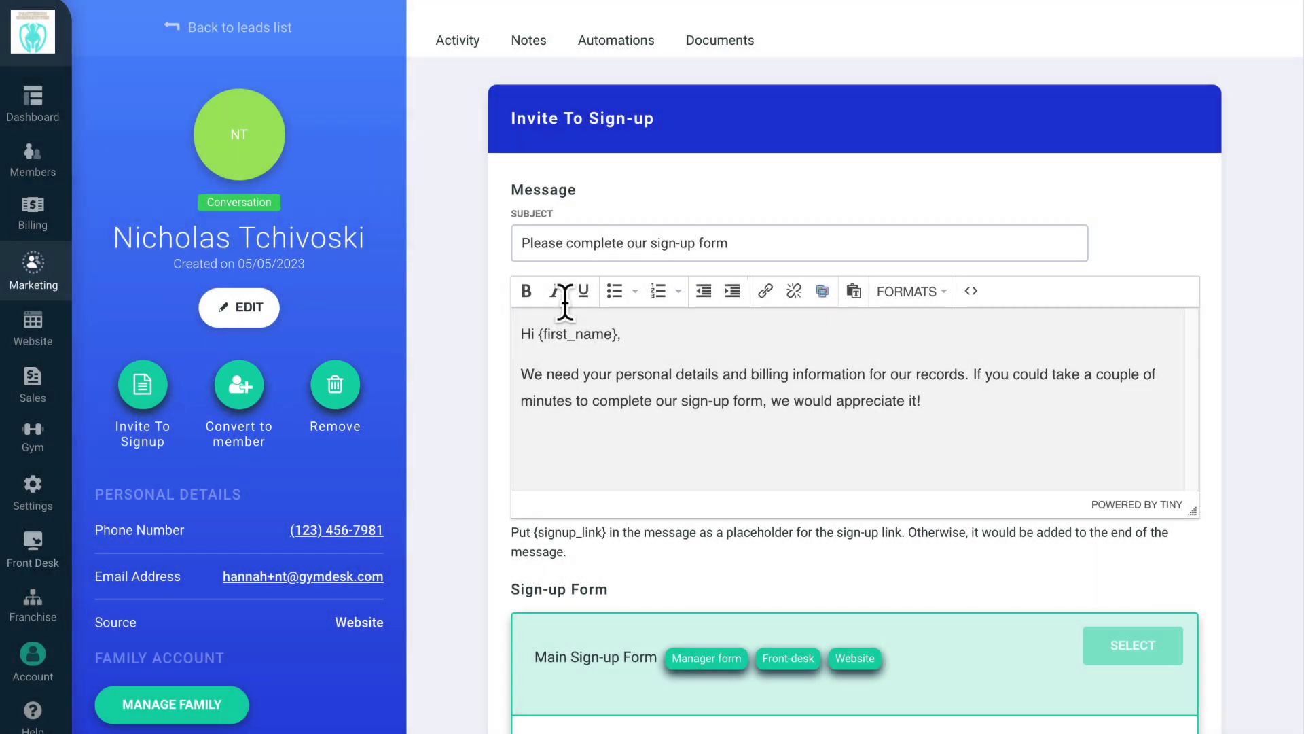
left_click(529, 42)
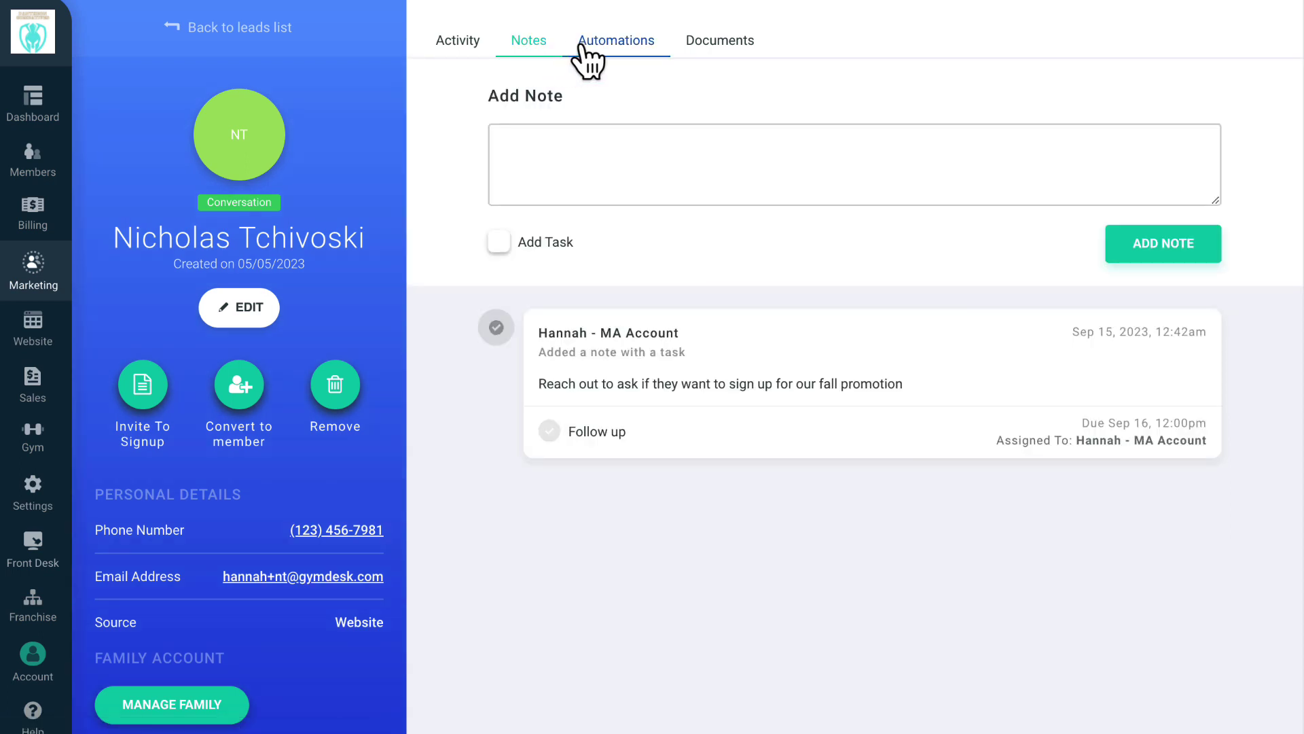
- Add a Membership Agreement template to Nicholas's Documents, finalize it, and notify him by email
left_click(616, 40)
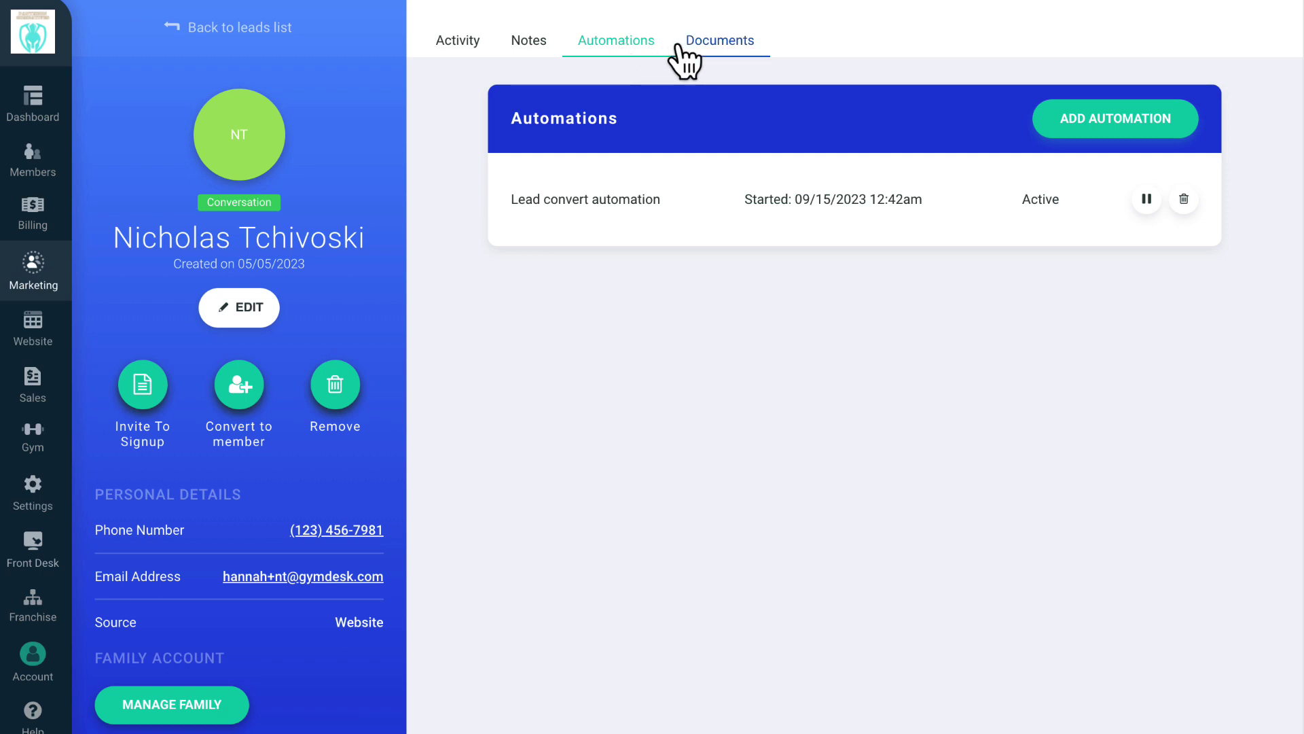
left_click(703, 45)
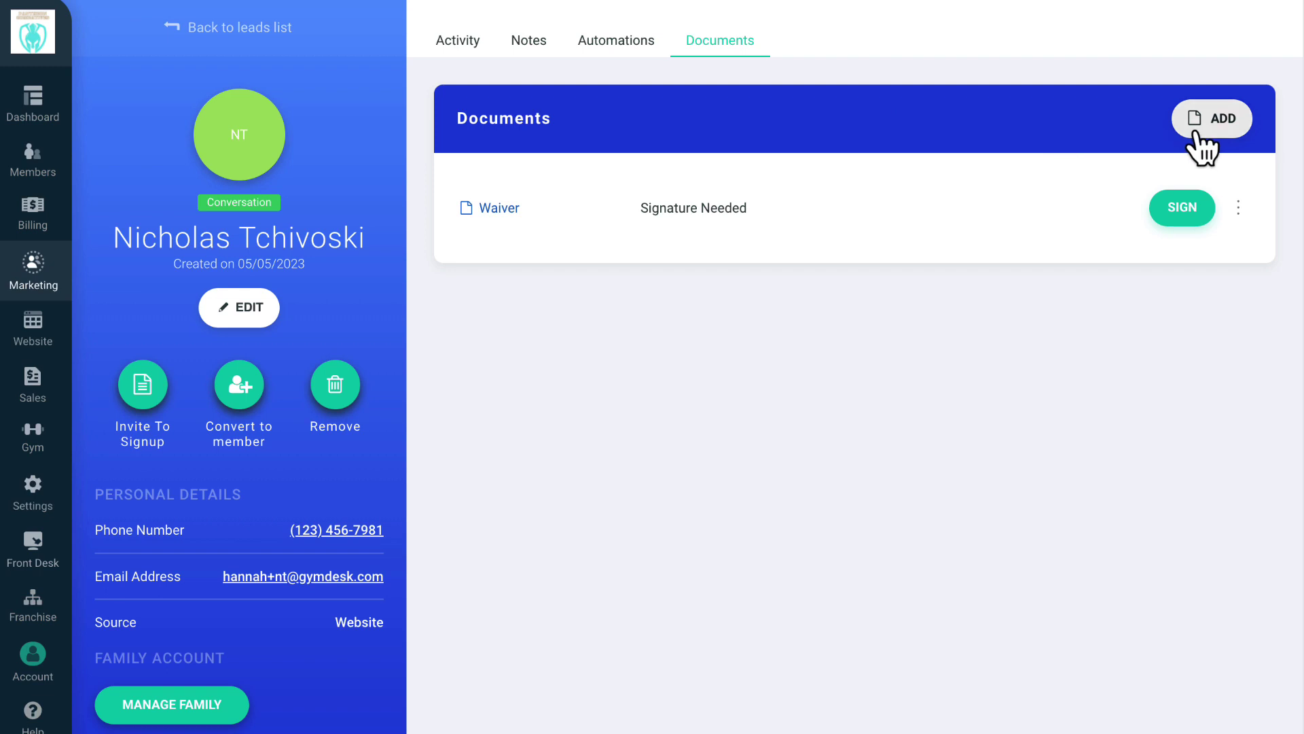
left_click(1212, 119)
left_click(1151, 197)
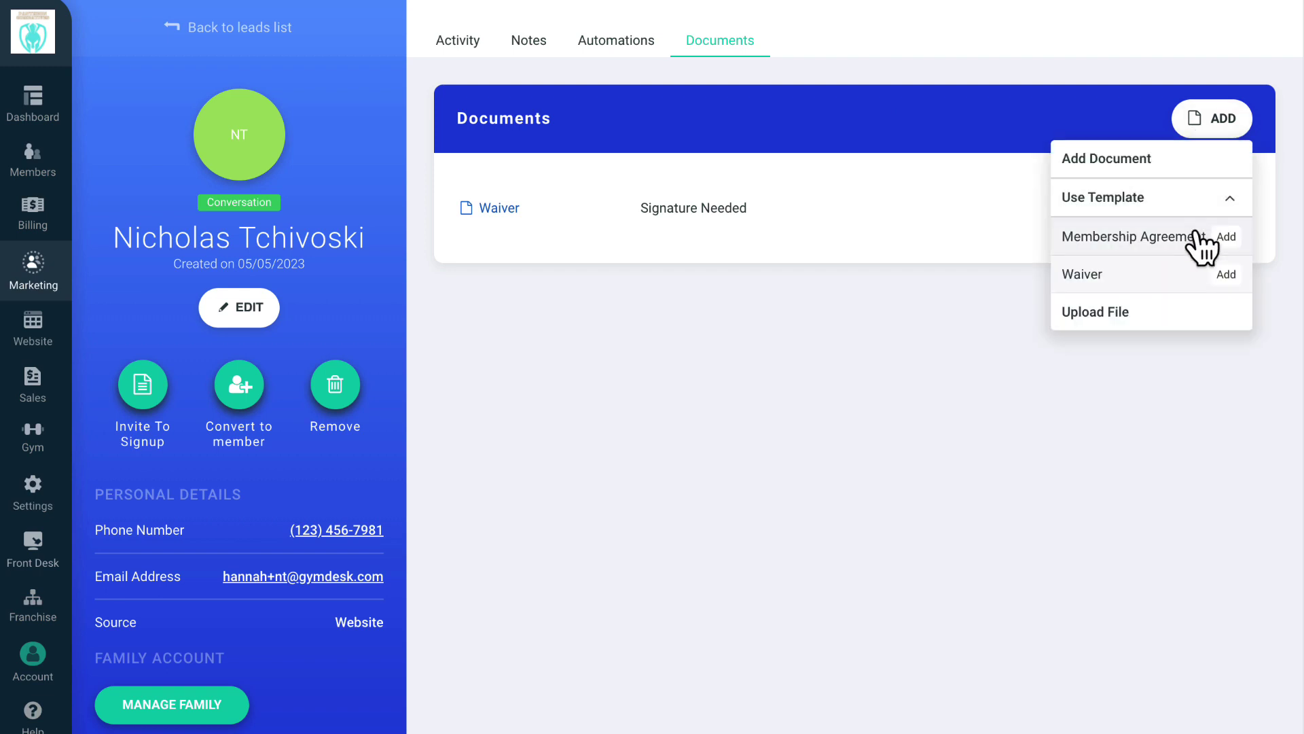
left_click(1226, 236)
scroll(1204, 245, "down", 2)
scroll(1204, 247, "down", 2)
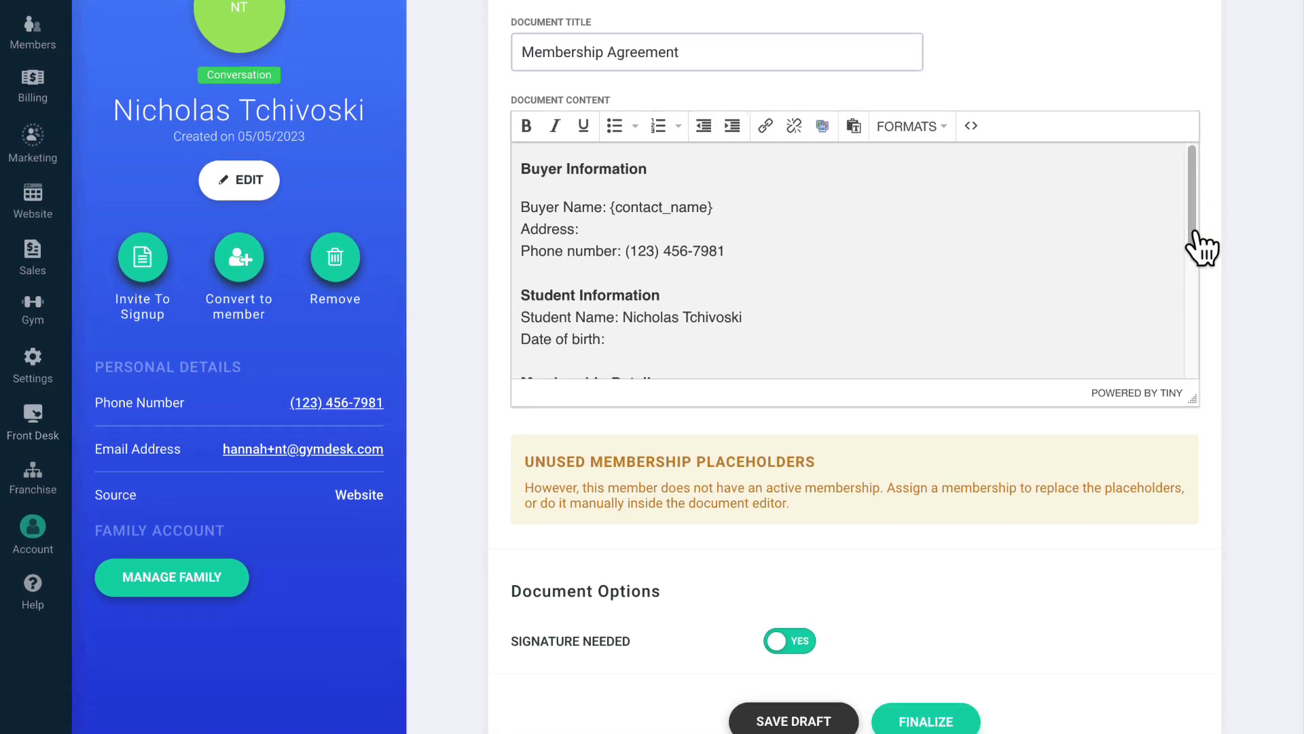
left_click(926, 646)
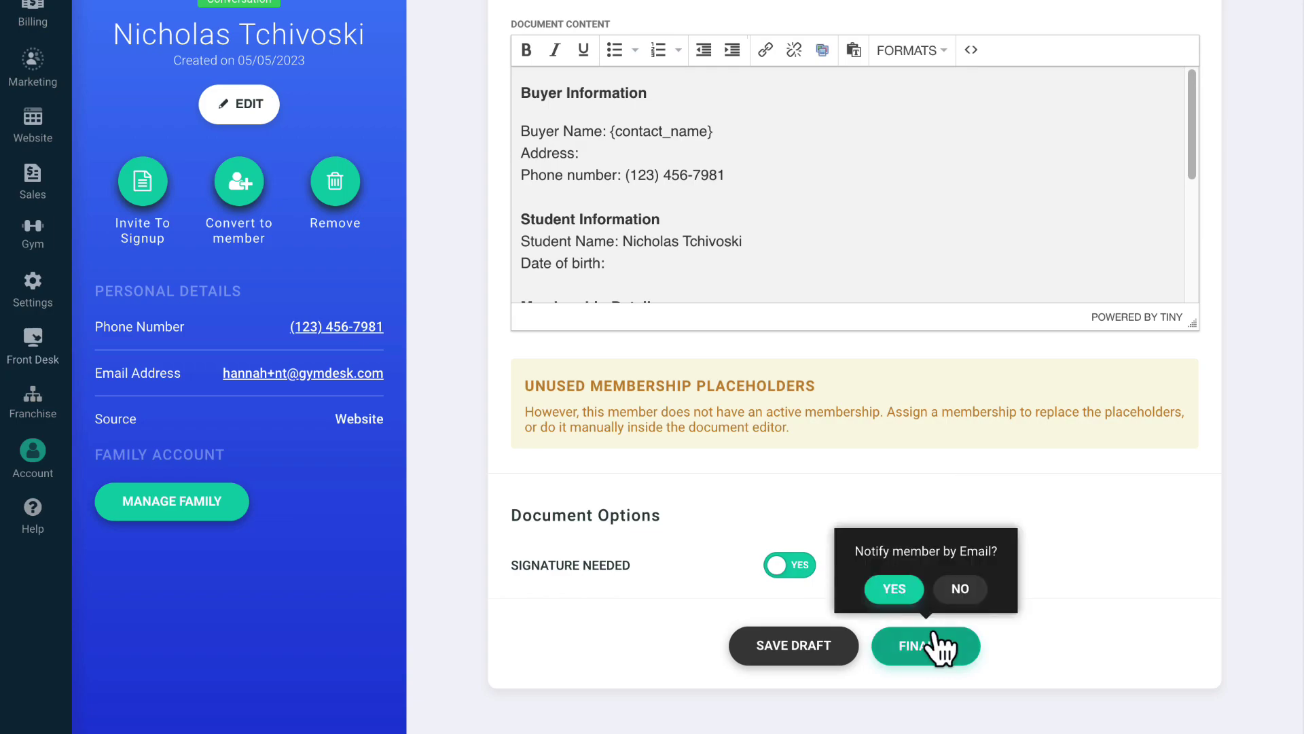
left_click(893, 588)
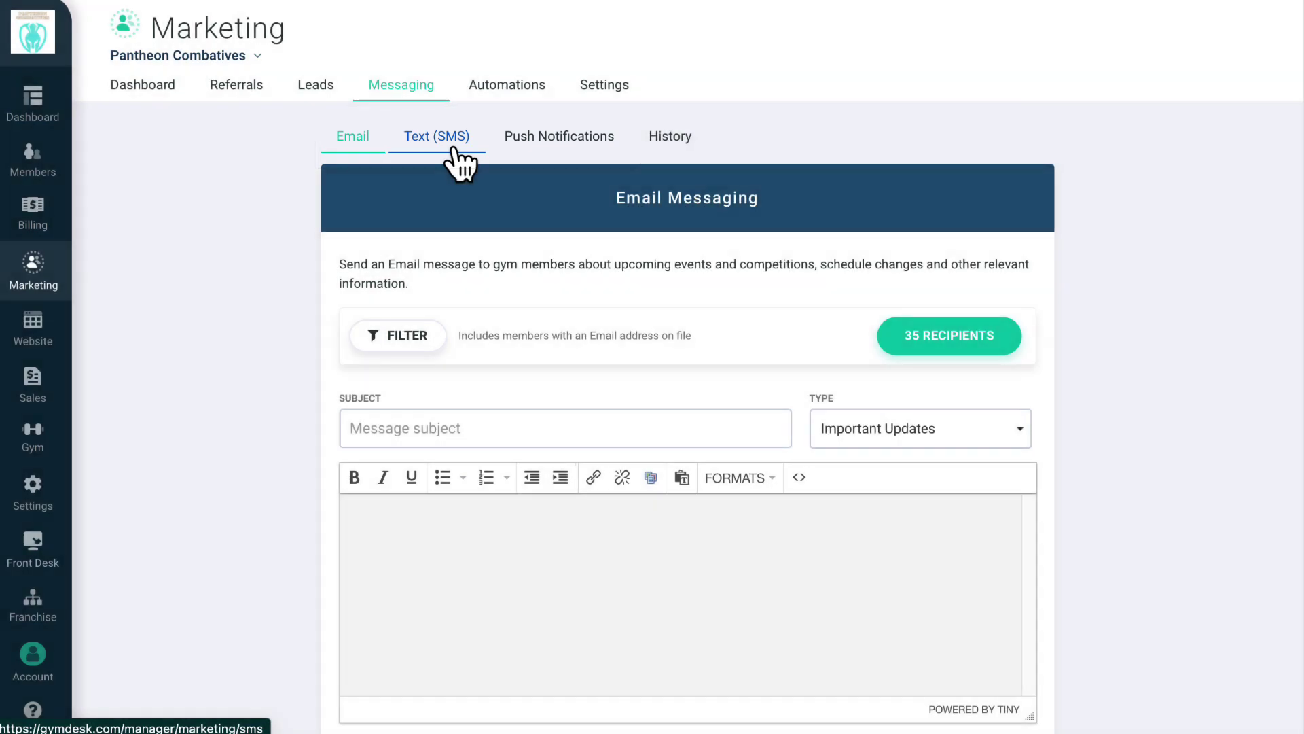
- Show the Text (SMS) setup with local and toll-free number options
left_click(460, 159)
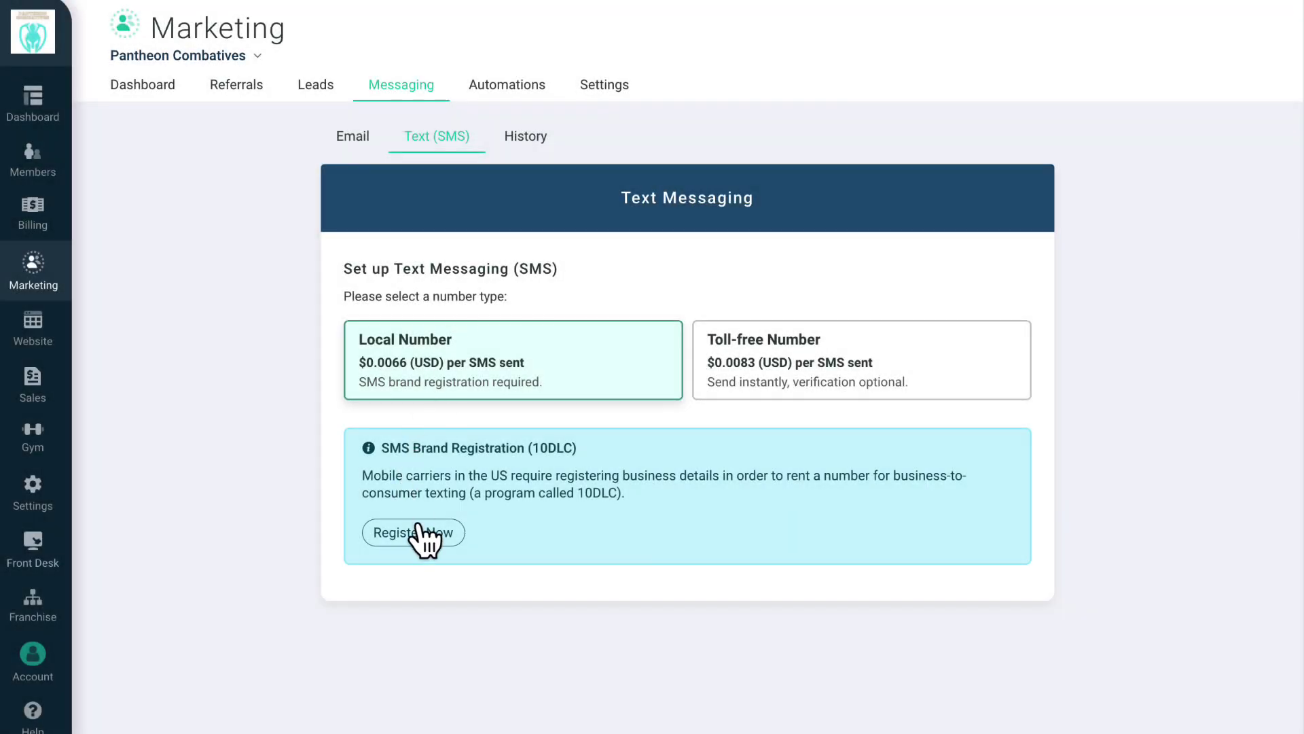
- Review the 10DLC brand registration form, then search toll-free numbers, finding 25 at $1.00 monthly
left_click(420, 532)
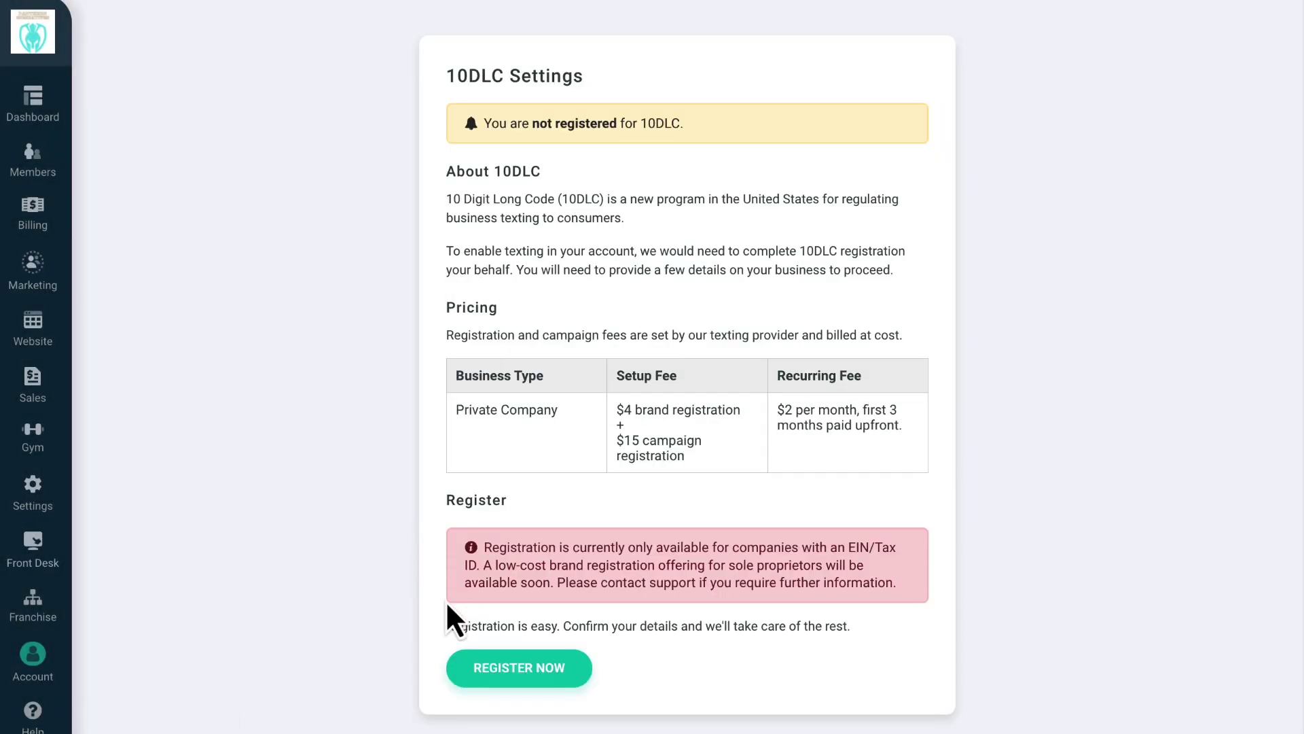
left_click(479, 668)
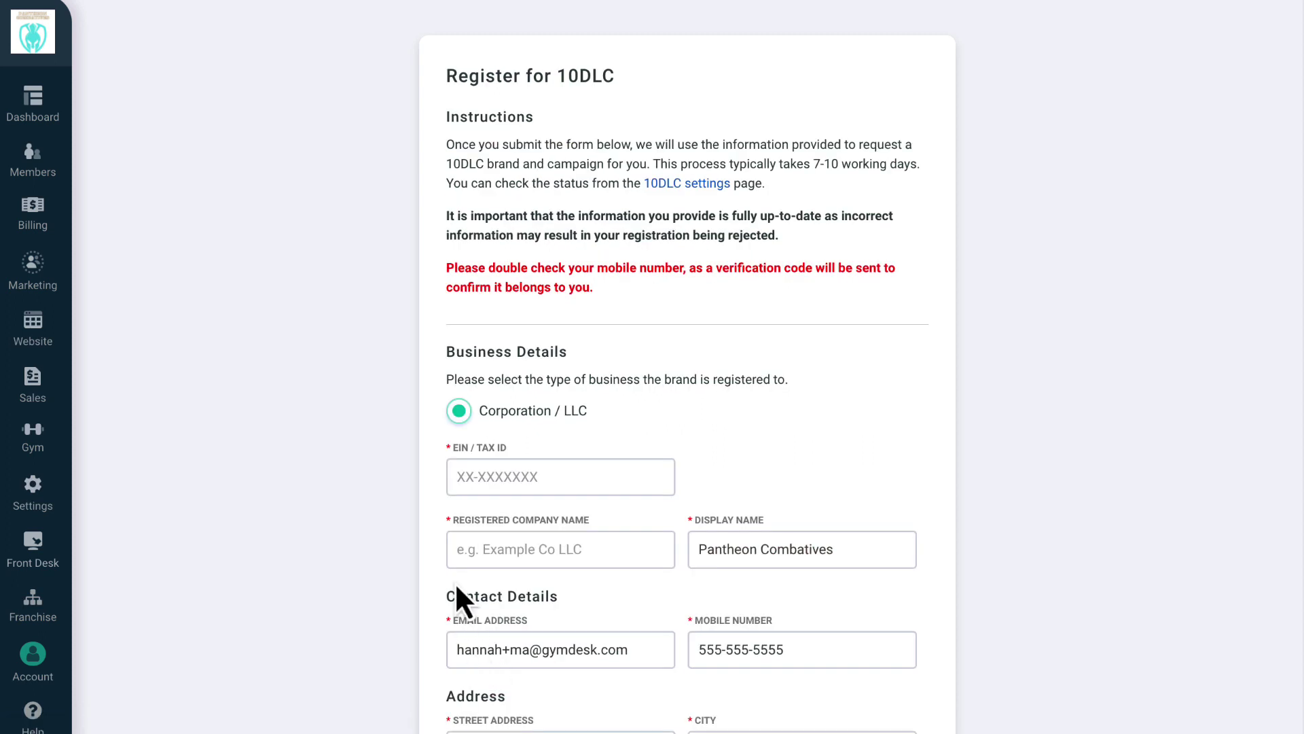
scroll(429, 513, "down", 3)
scroll(429, 512, "down", 3)
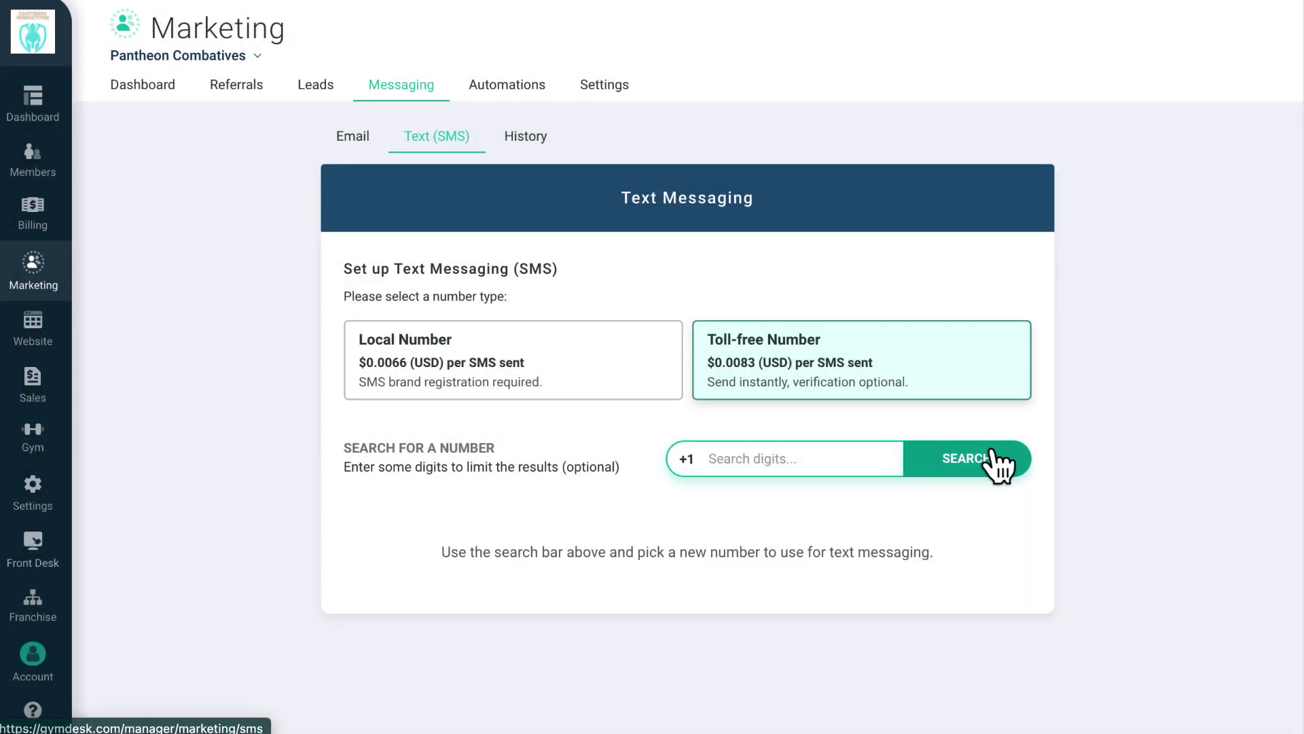
left_click(993, 458)
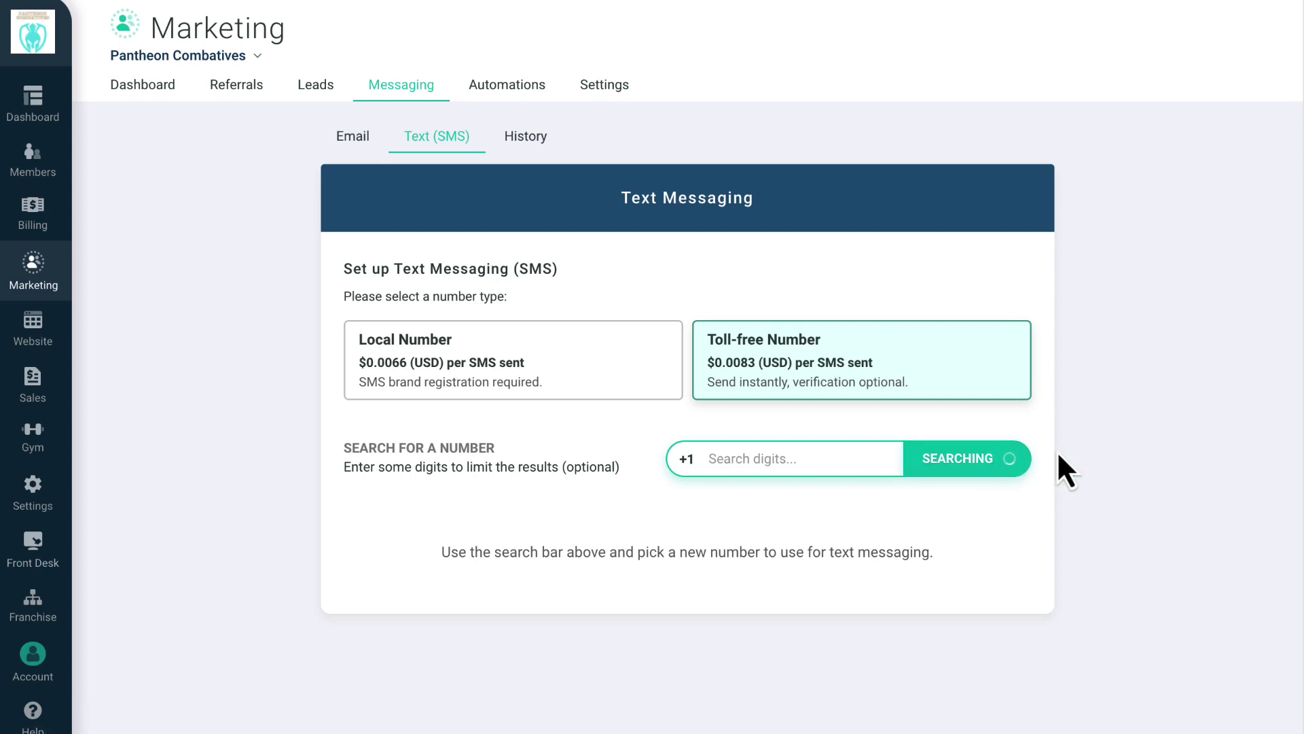
scroll(1110, 442, "down", 1)
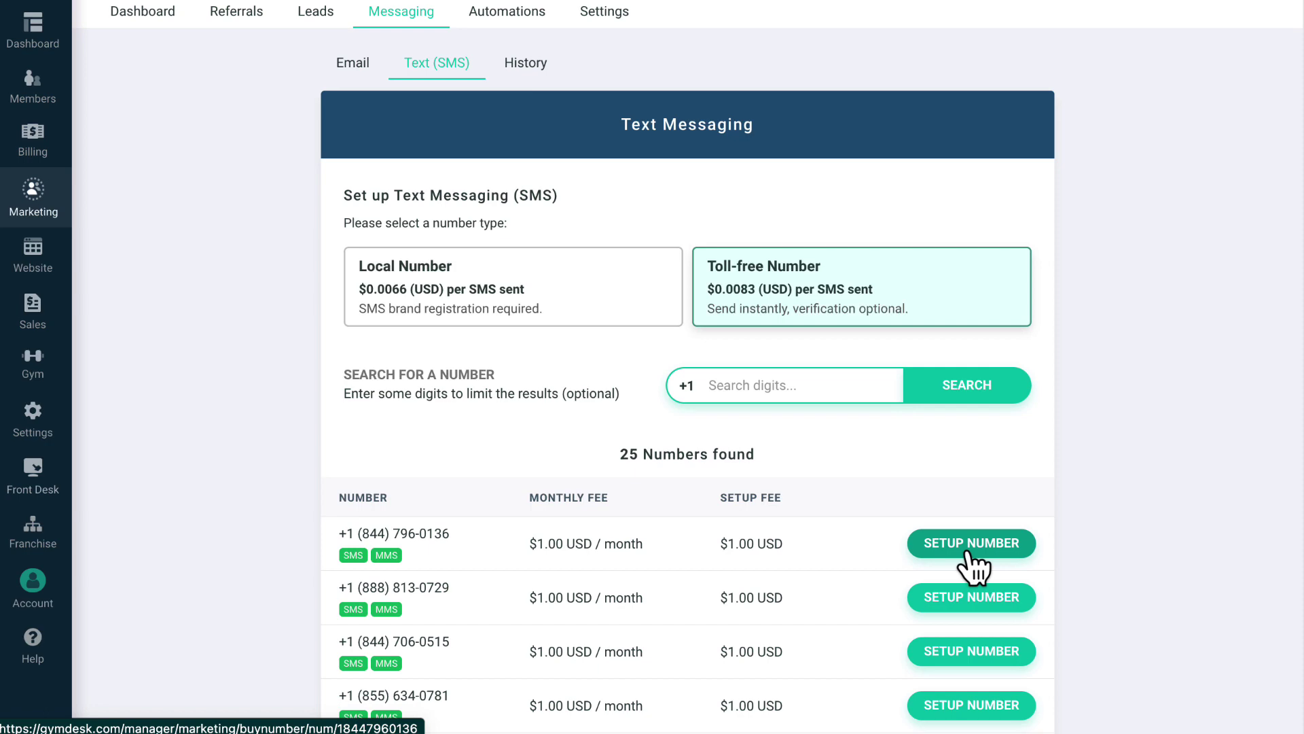
scroll(969, 550, "up", 2)
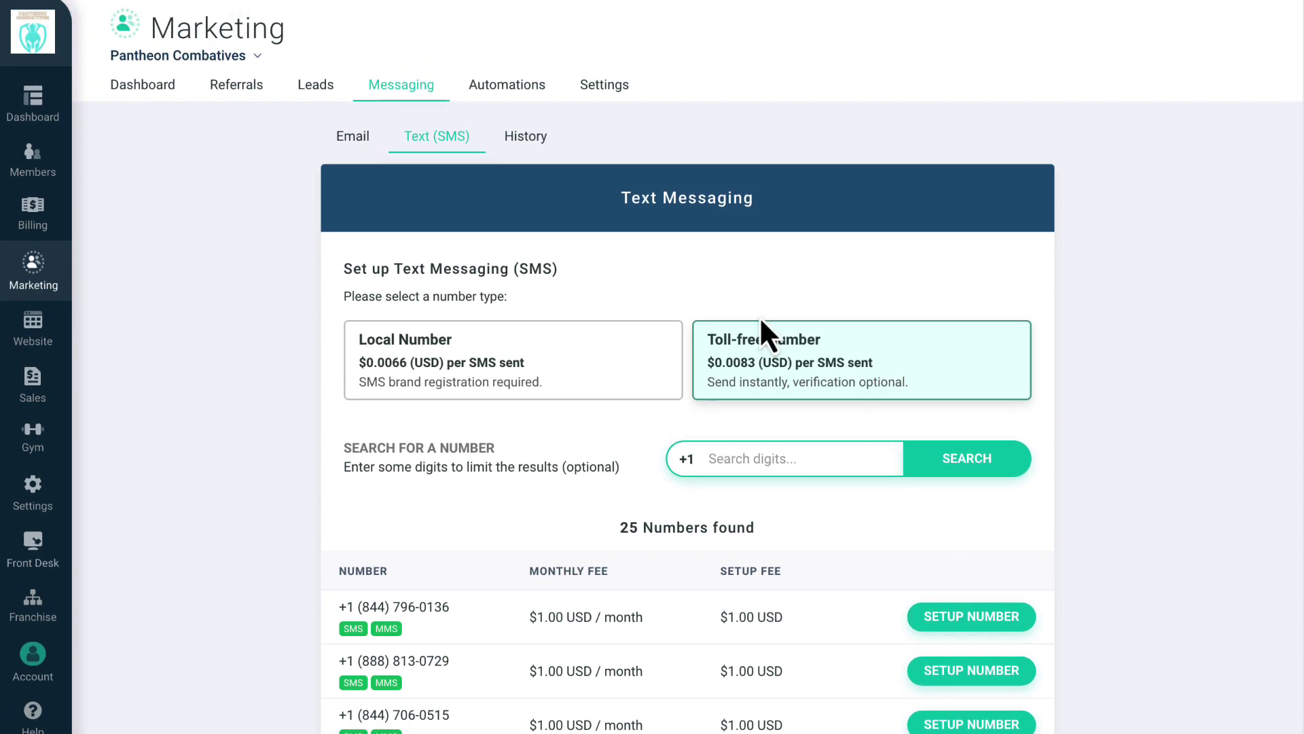
- Check the email recipient filter, then the history of two sent announcements and the first email's actions
left_click(408, 88)
left_click(398, 336)
scroll(292, 319, "down", 2)
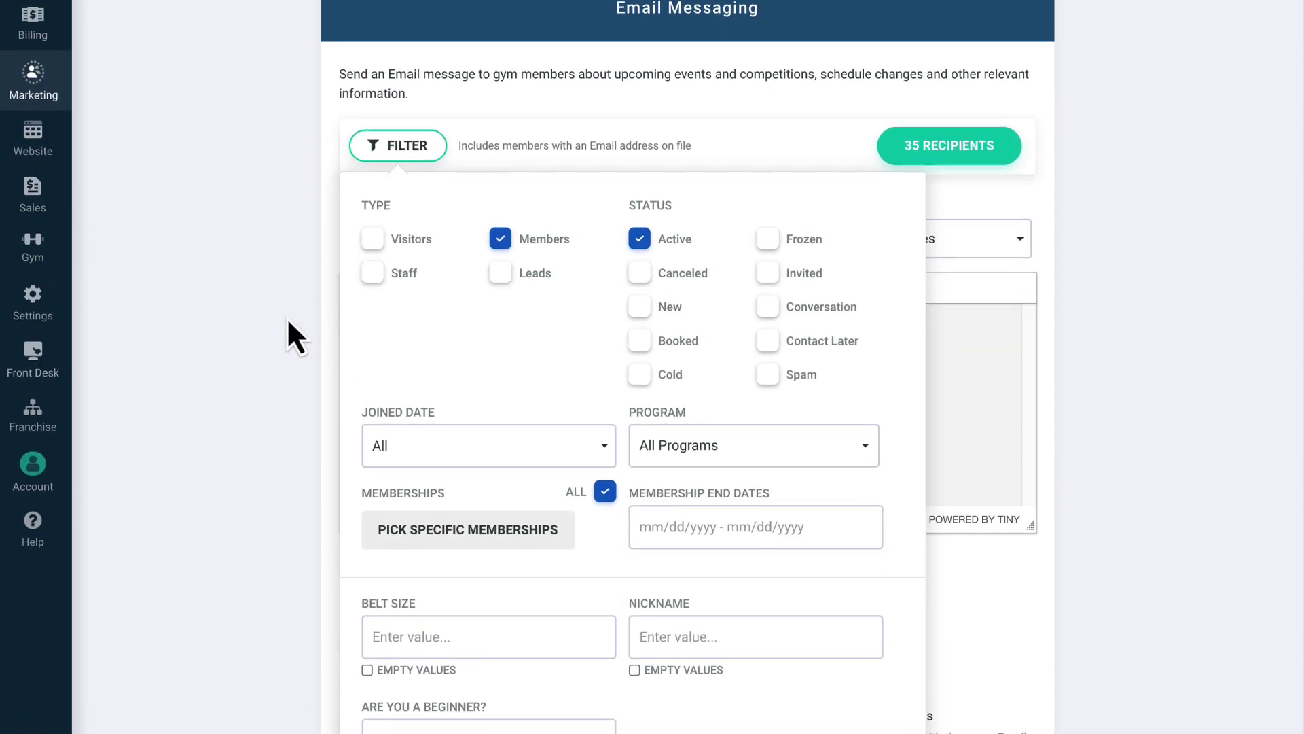
scroll(287, 318, "down", 1)
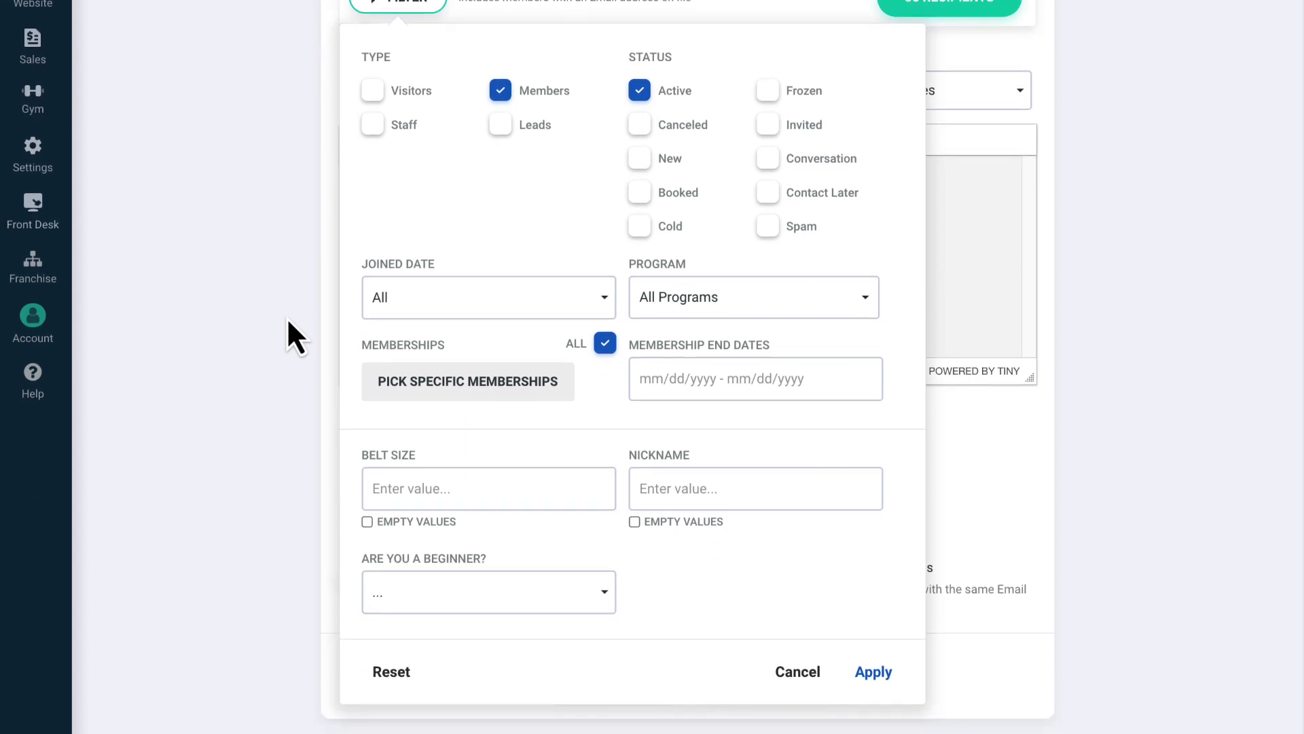
scroll(287, 317, "up", 3)
left_click(383, 336)
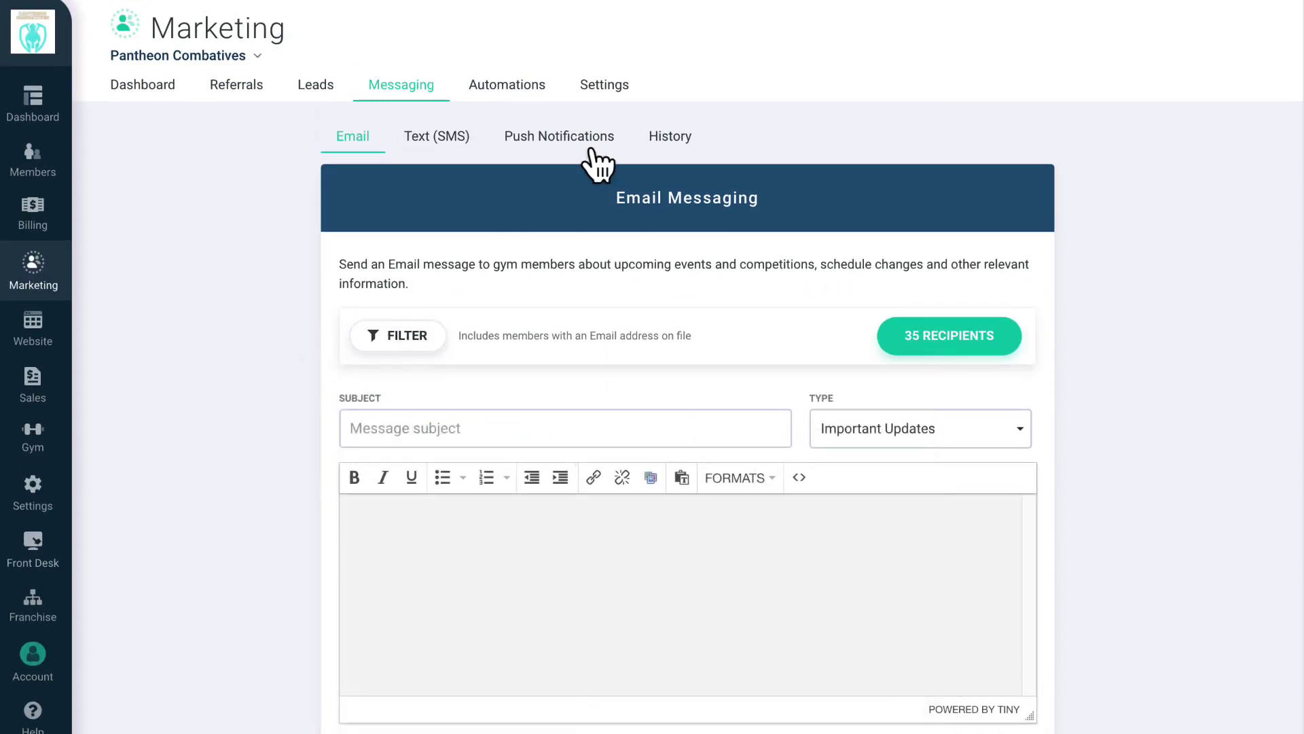
left_click(671, 137)
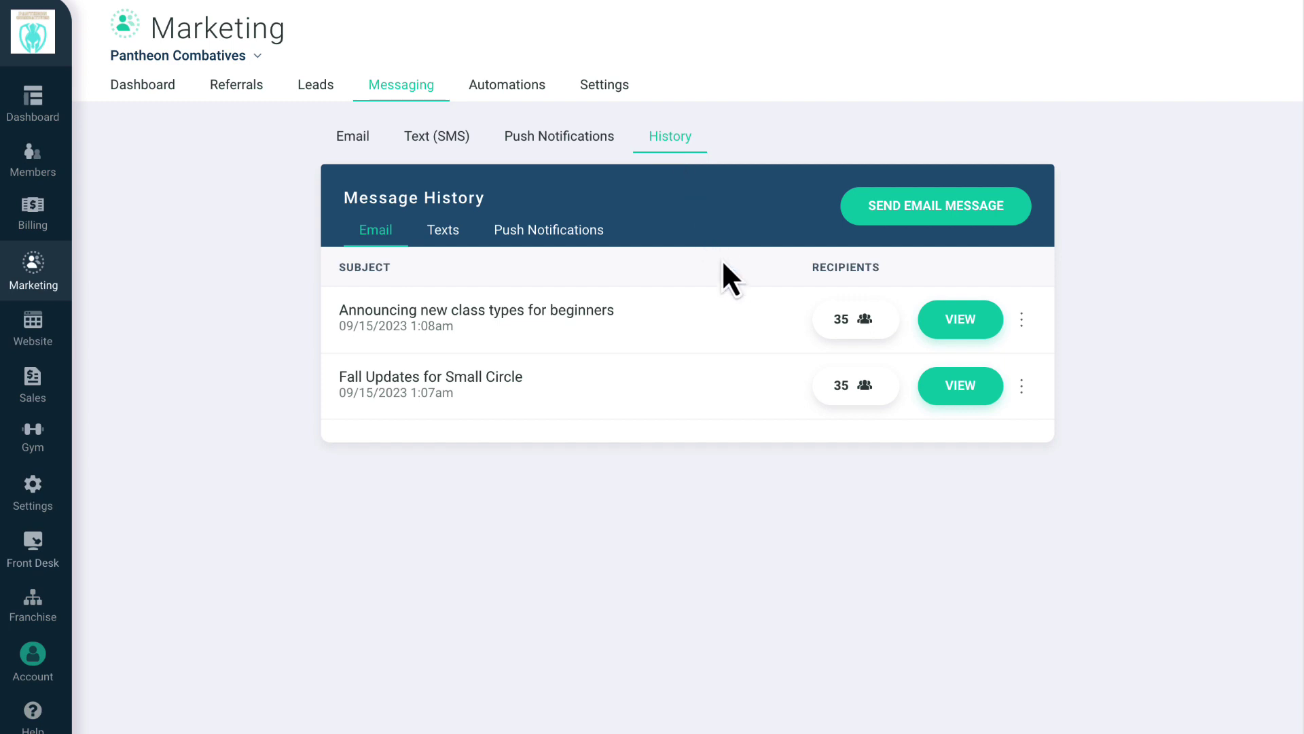
left_click(1021, 319)
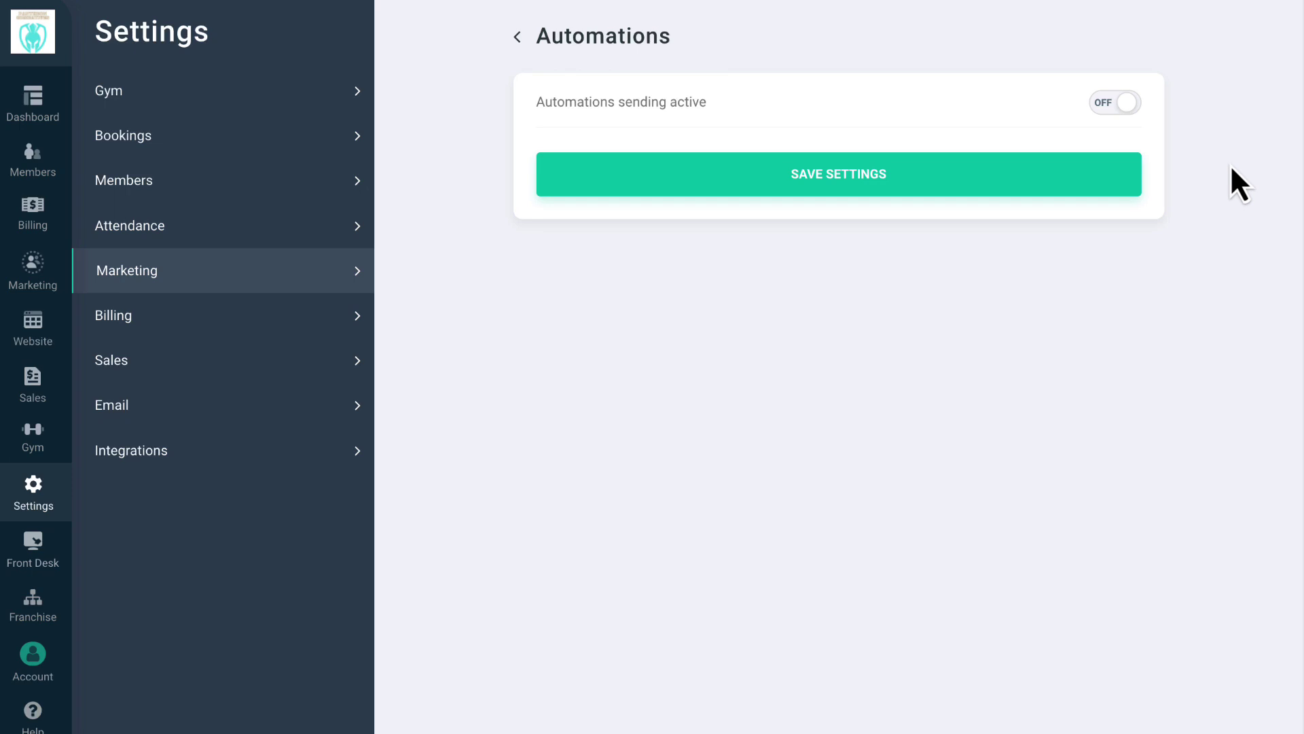
- Turn 'Automations sending active' on, then preview the built-in system emails in Edit Auto-Emails
left_click(1129, 107)
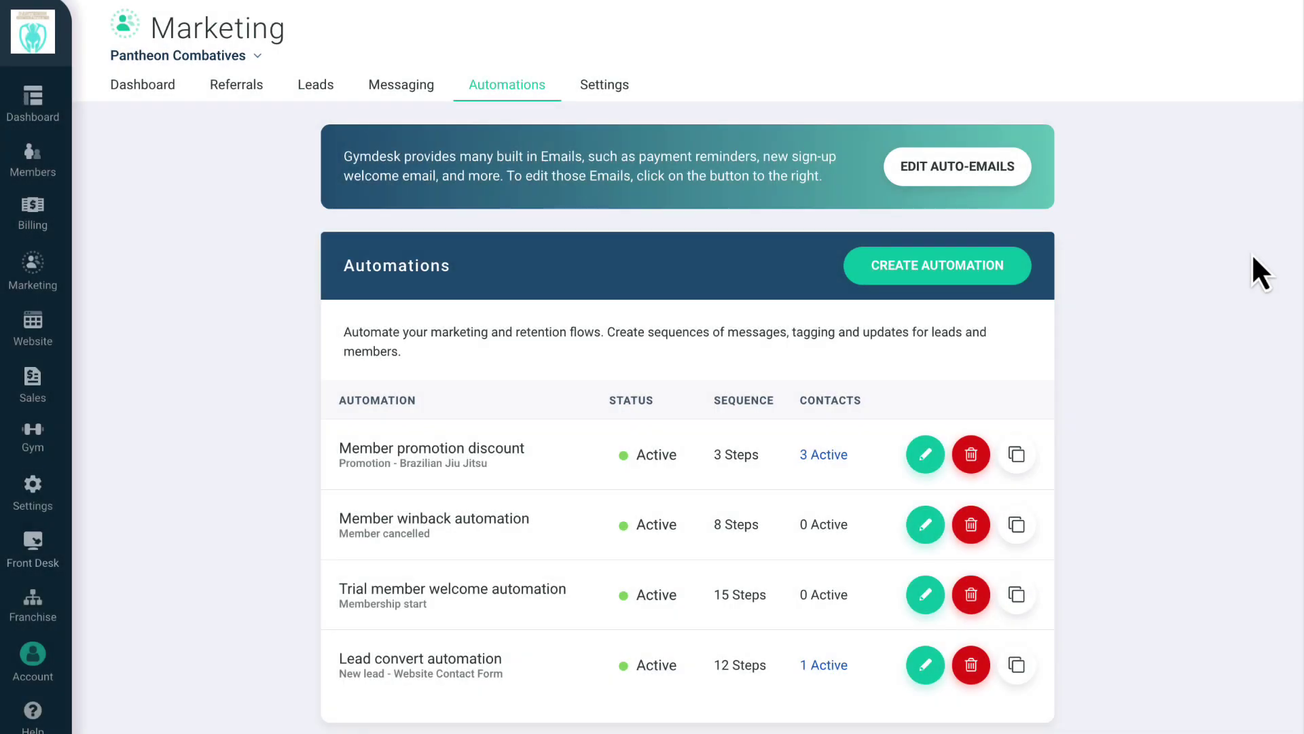
left_click(957, 166)
- Create the automation 'My First Automation' and view its Trigger Automation On event options
left_click(935, 268)
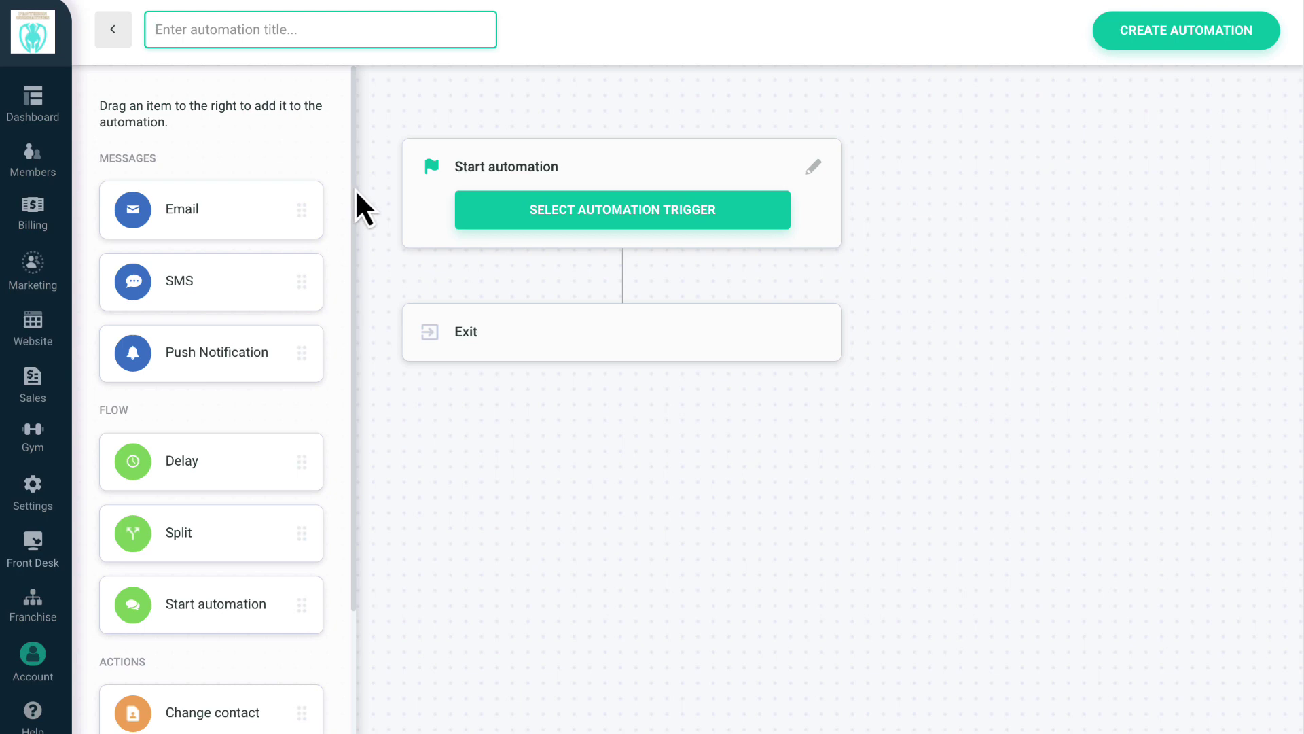
scroll(365, 209, "down", 2)
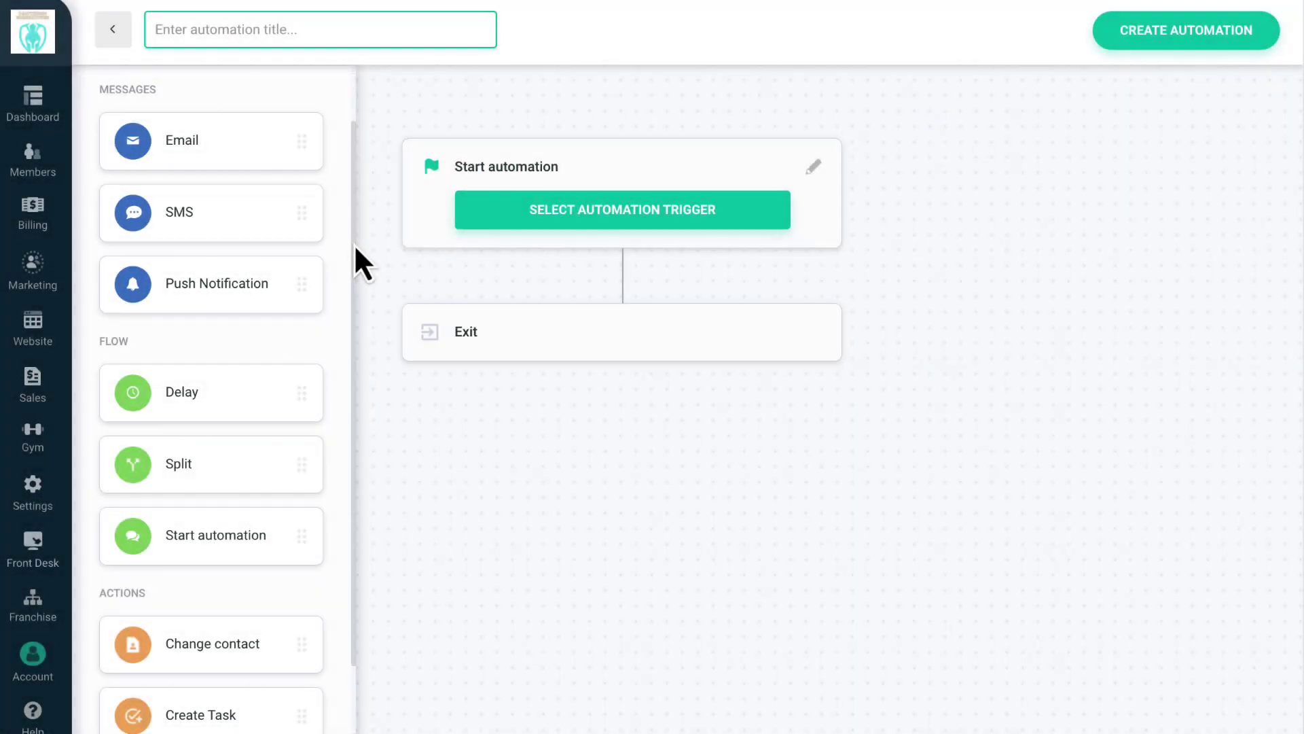
scroll(359, 260, "up", 2)
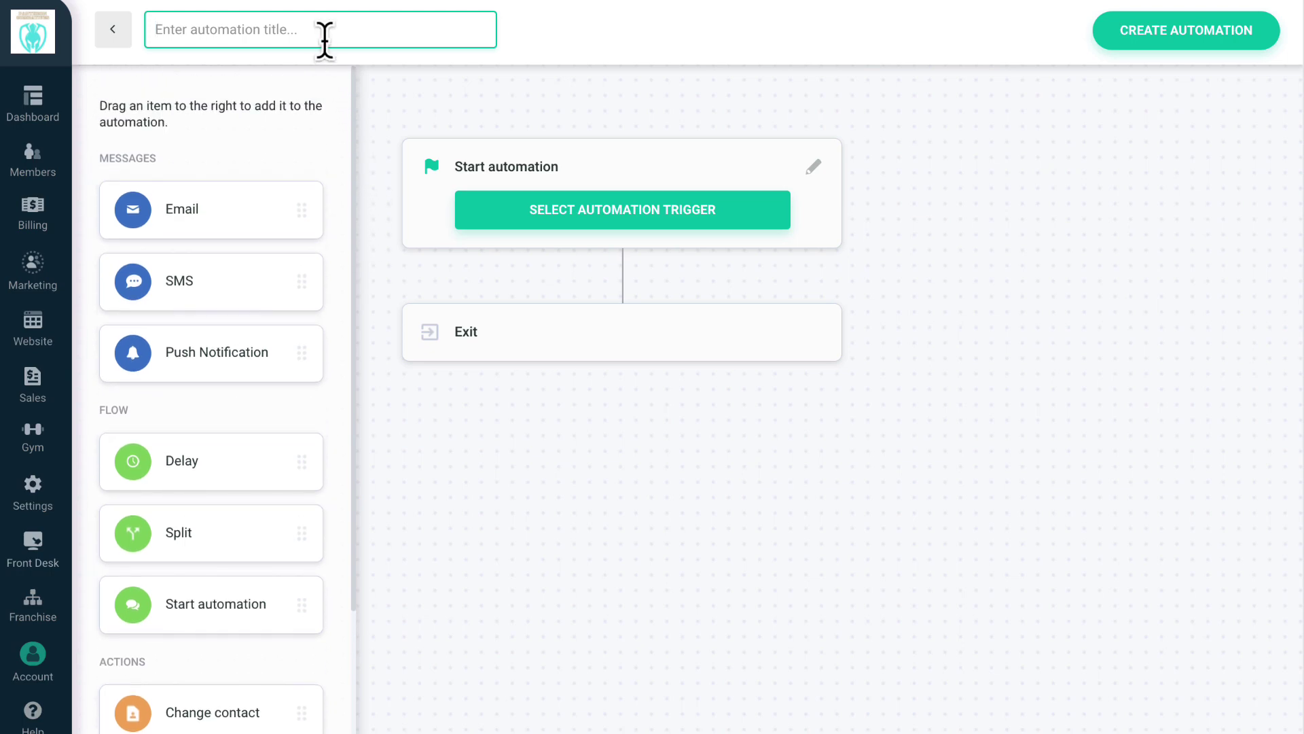
type("My F")
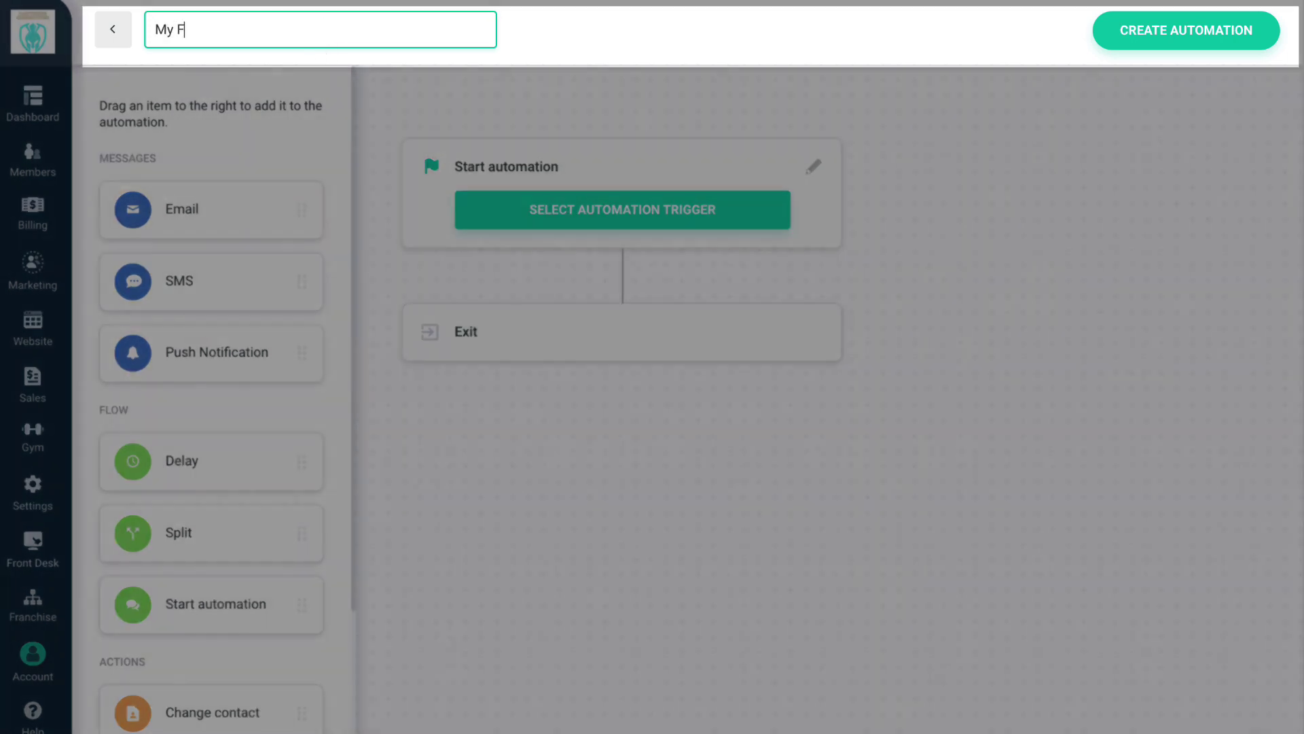
type("irst Auto")
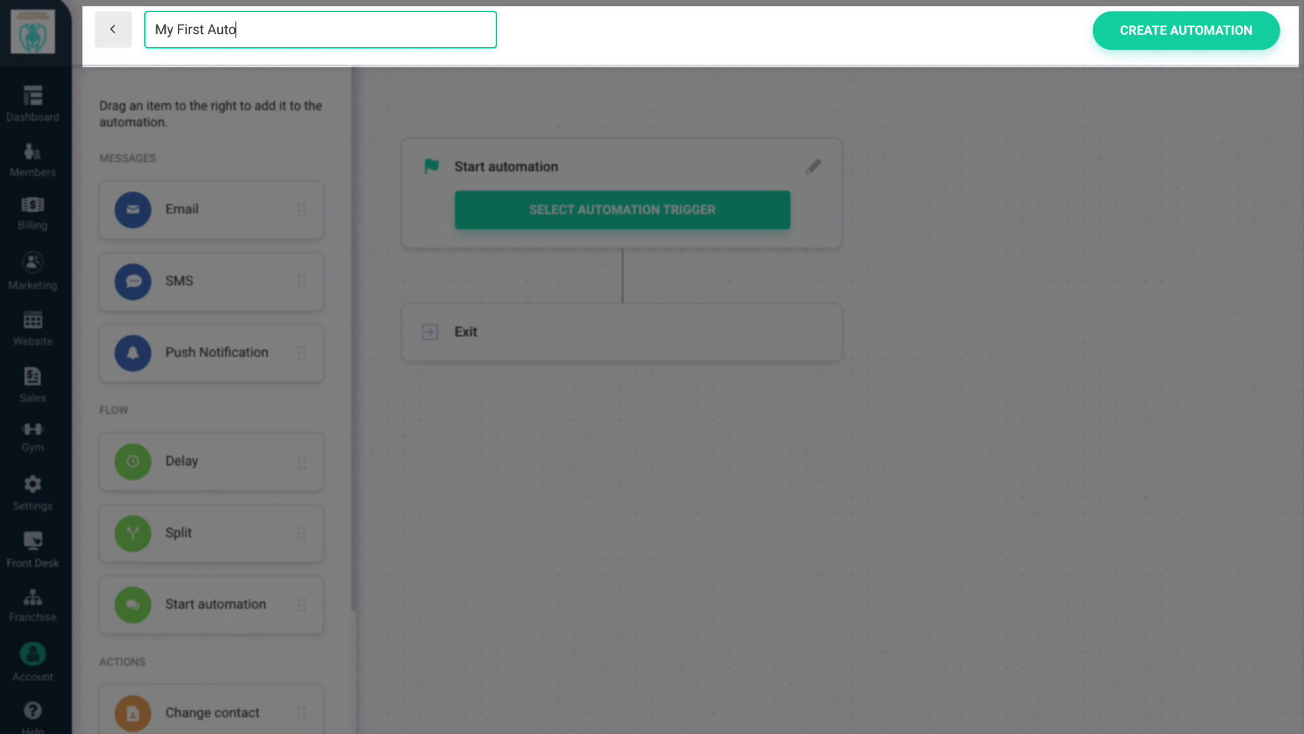
type("mation")
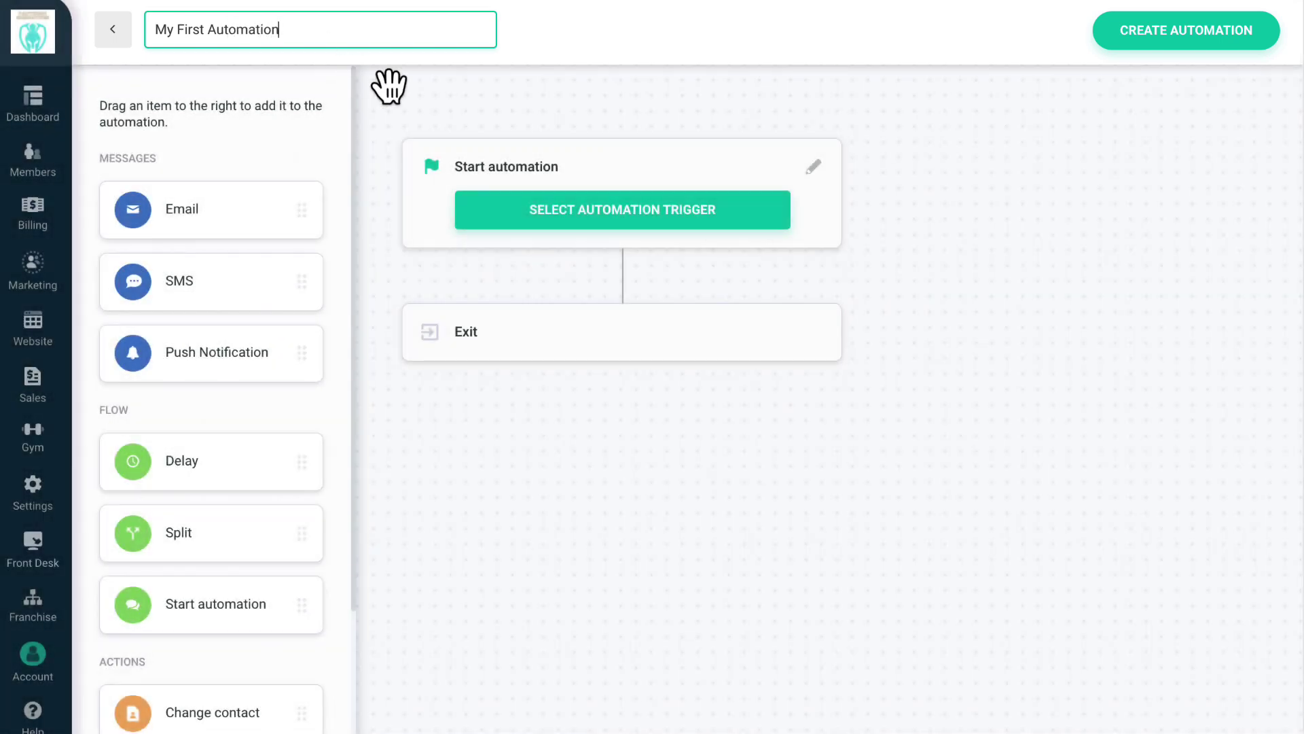
left_click(813, 165)
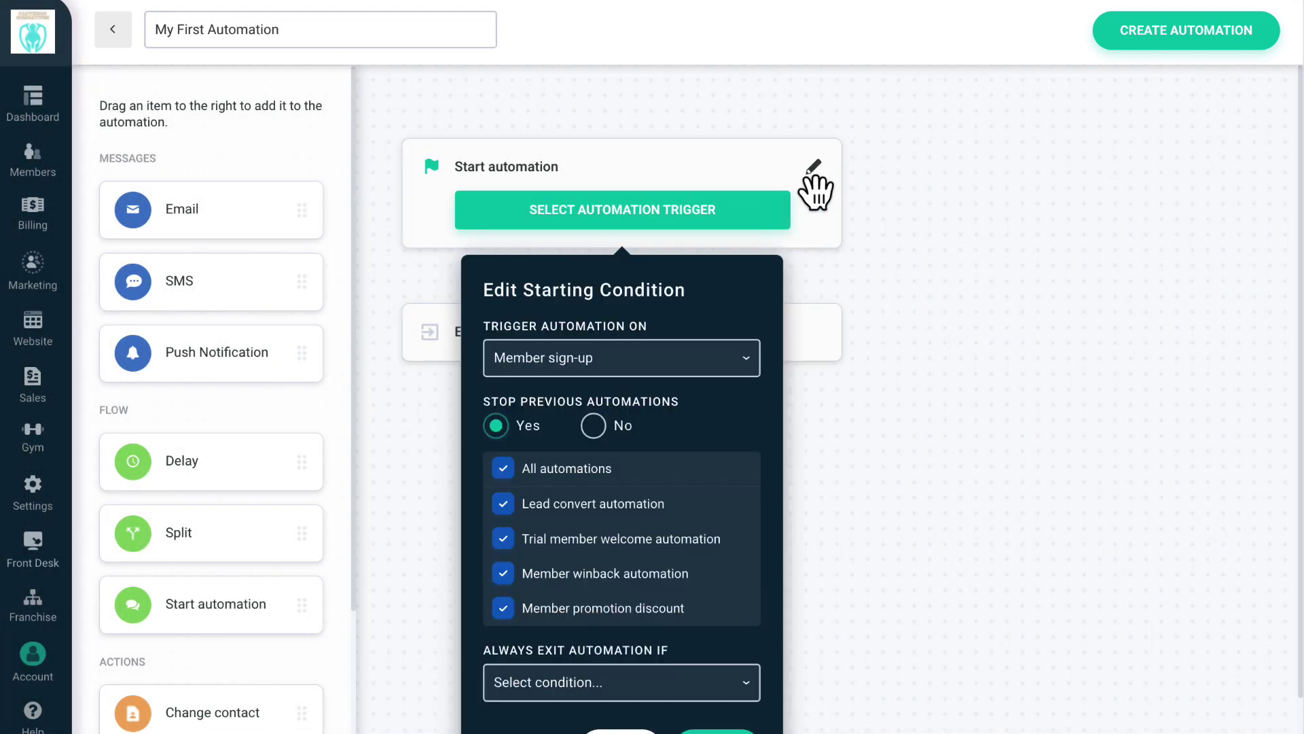
left_click(729, 362)
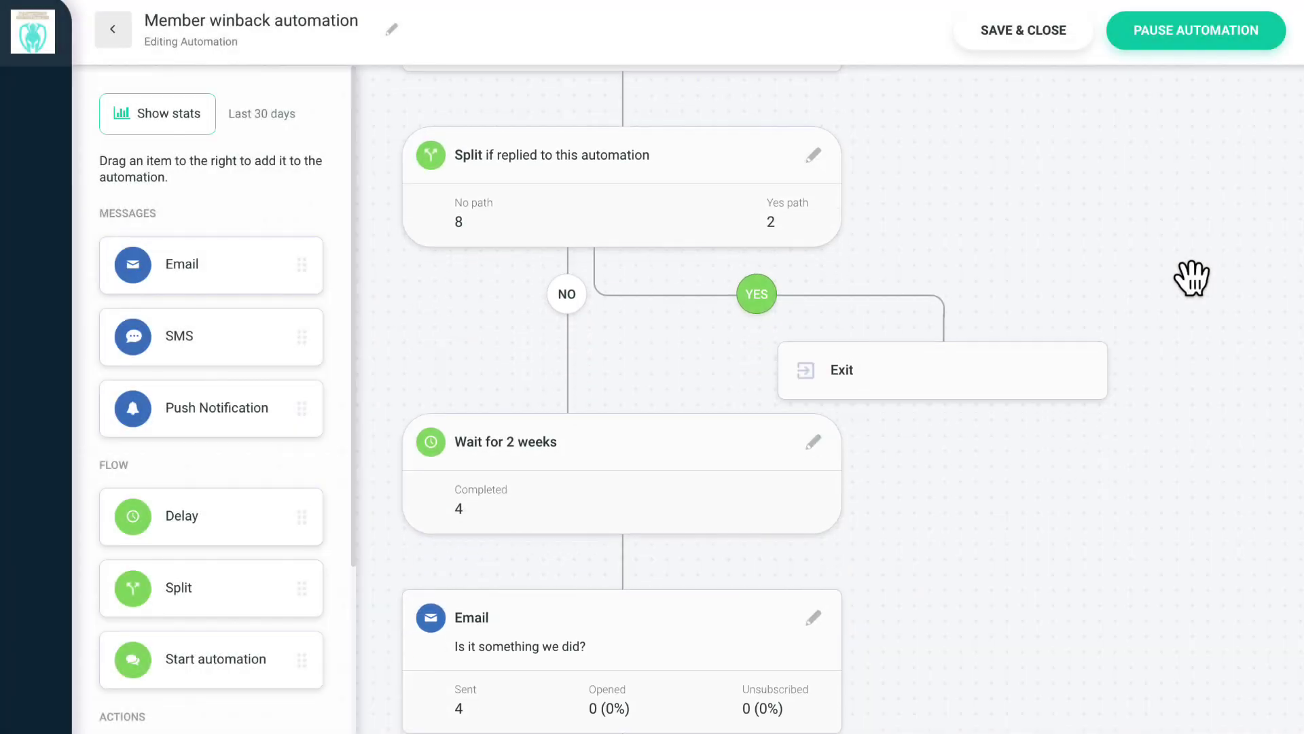
scroll(1190, 278, "down", 5)
scroll(1190, 277, "down", 3)
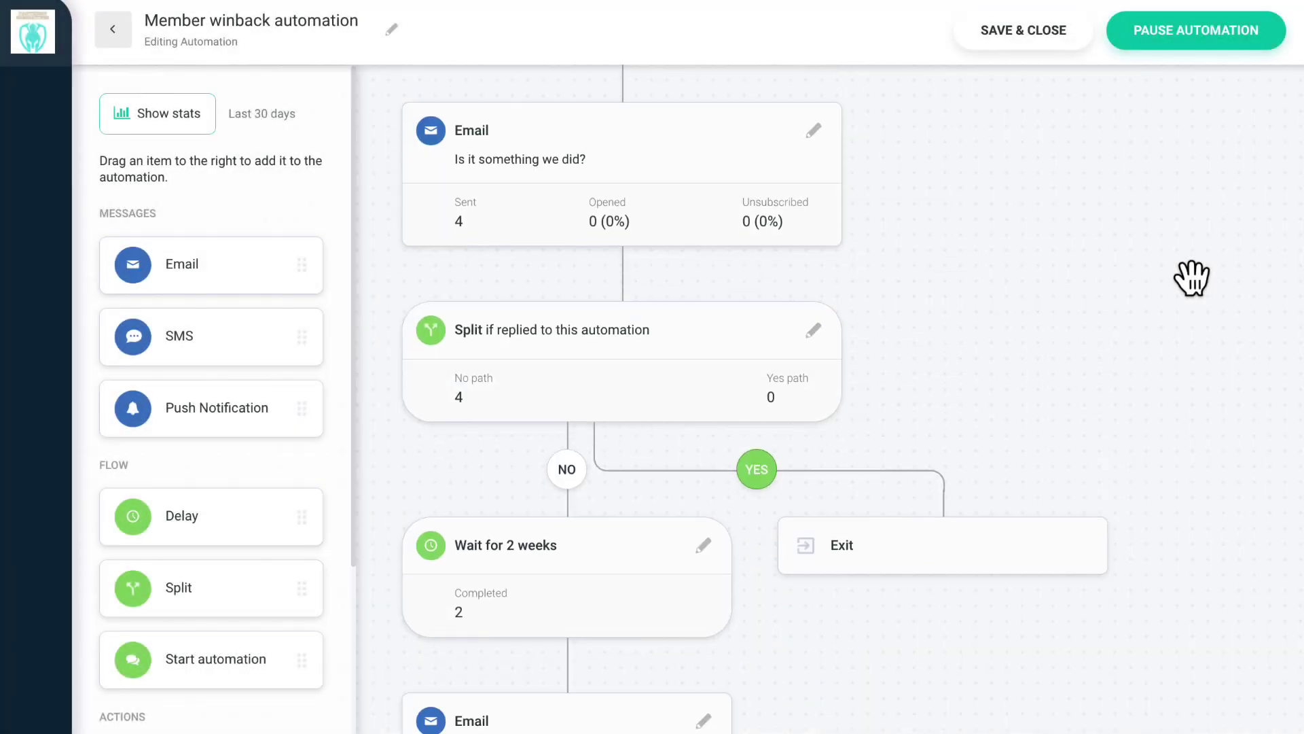